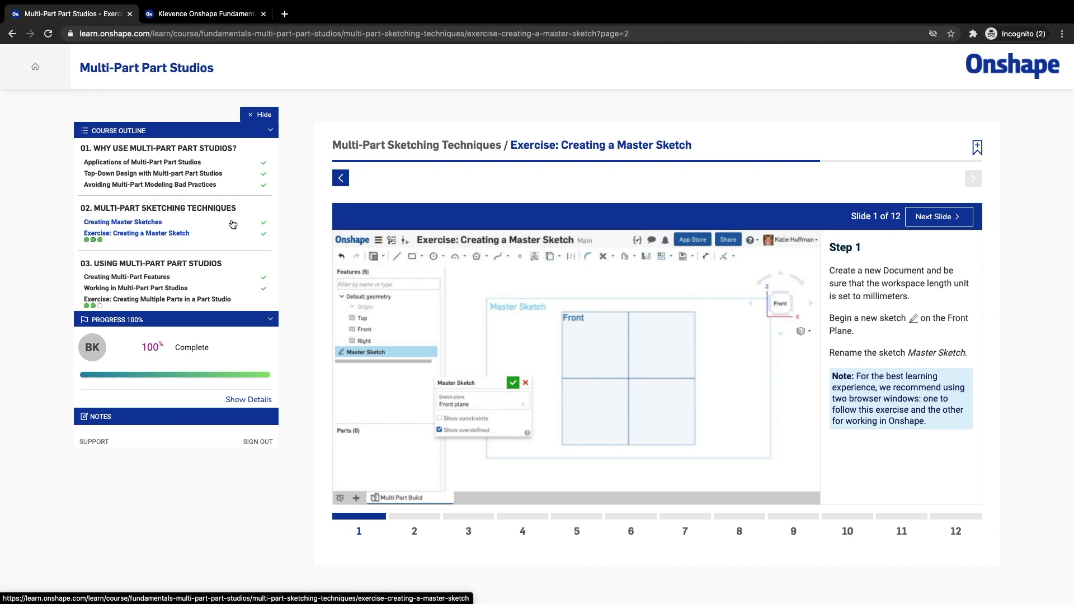
Review the course lessons on why to use multi-part Part Studios, and open step 1 of the exercise Creating a Master Sketch
left_click(175, 162)
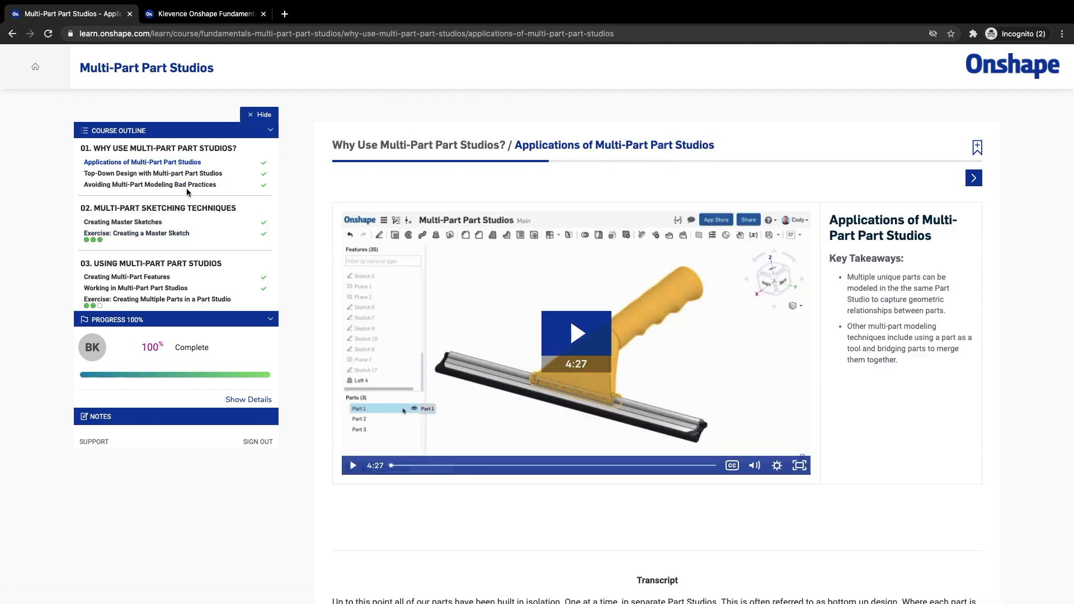
left_click(185, 175)
left_click(185, 185)
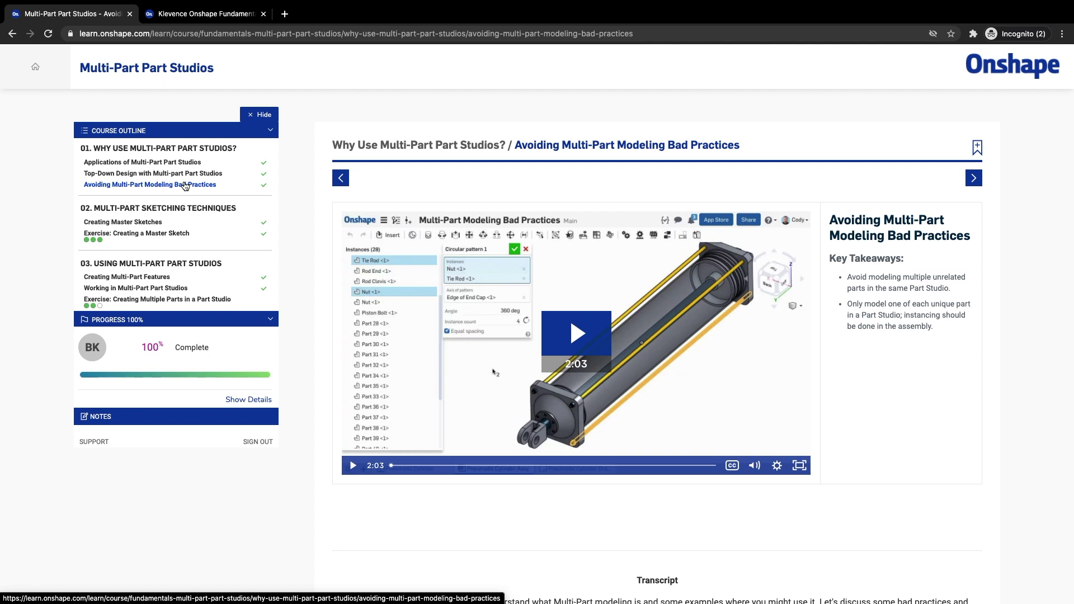
left_click(116, 234)
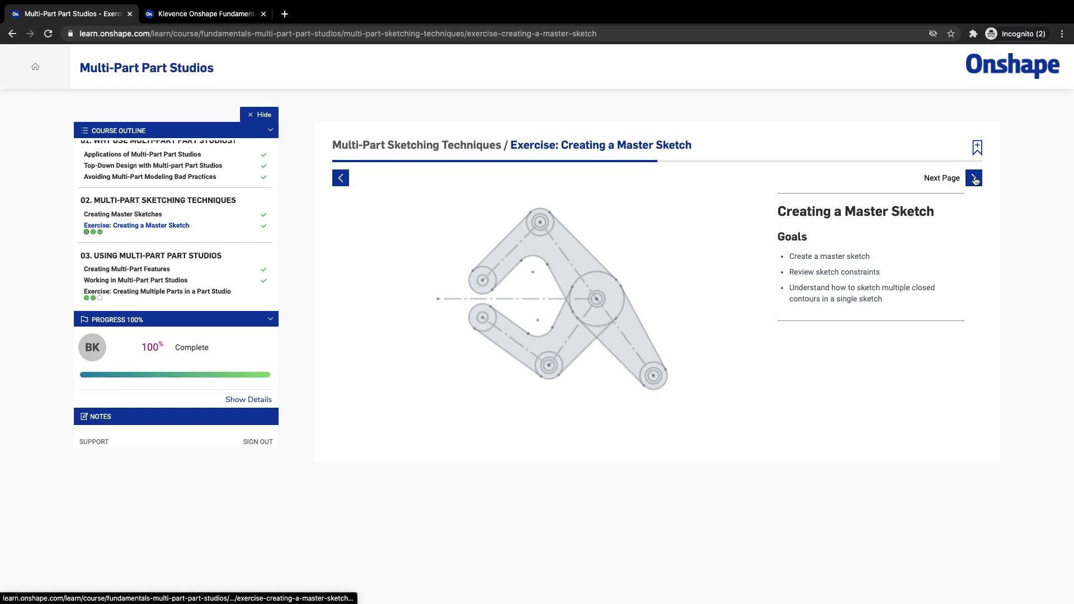
left_click(973, 178)
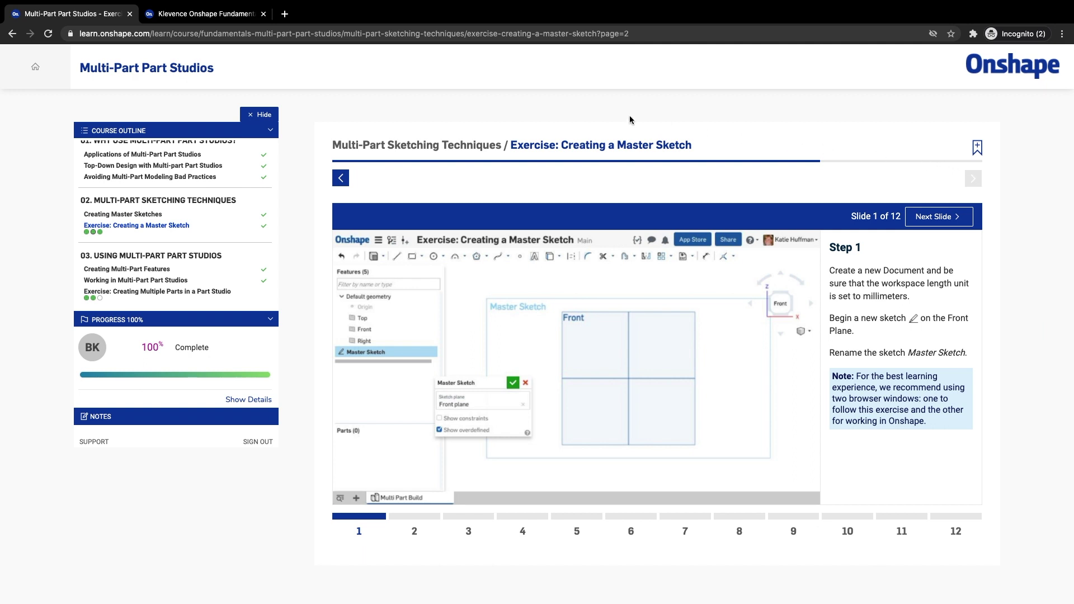
Switch to the Onshape CAD document and start a new sketch on the Front plane
left_click(218, 20)
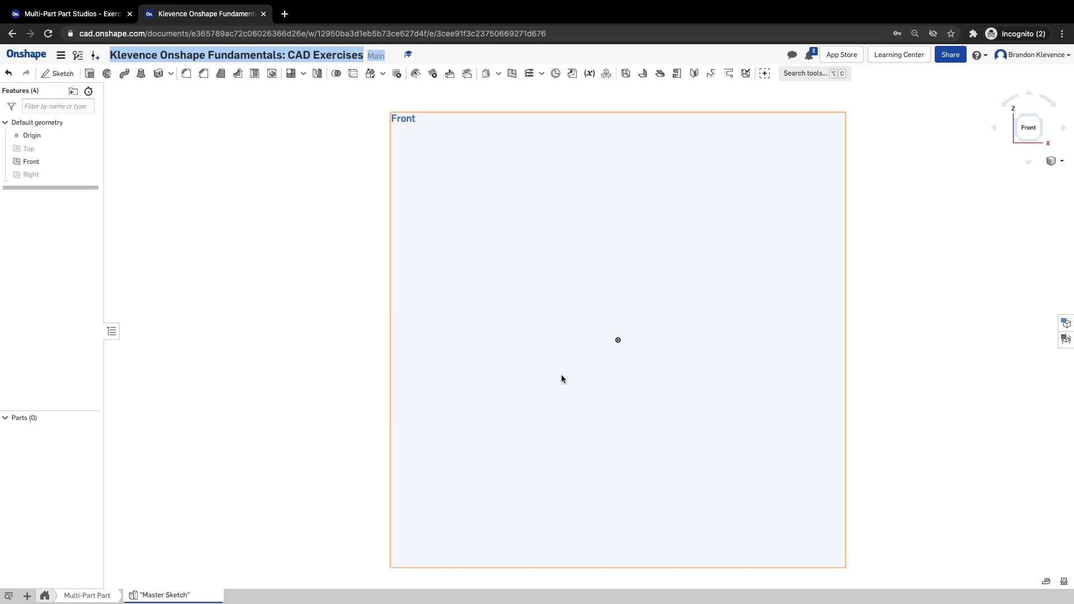
left_click(57, 73)
left_click(521, 280)
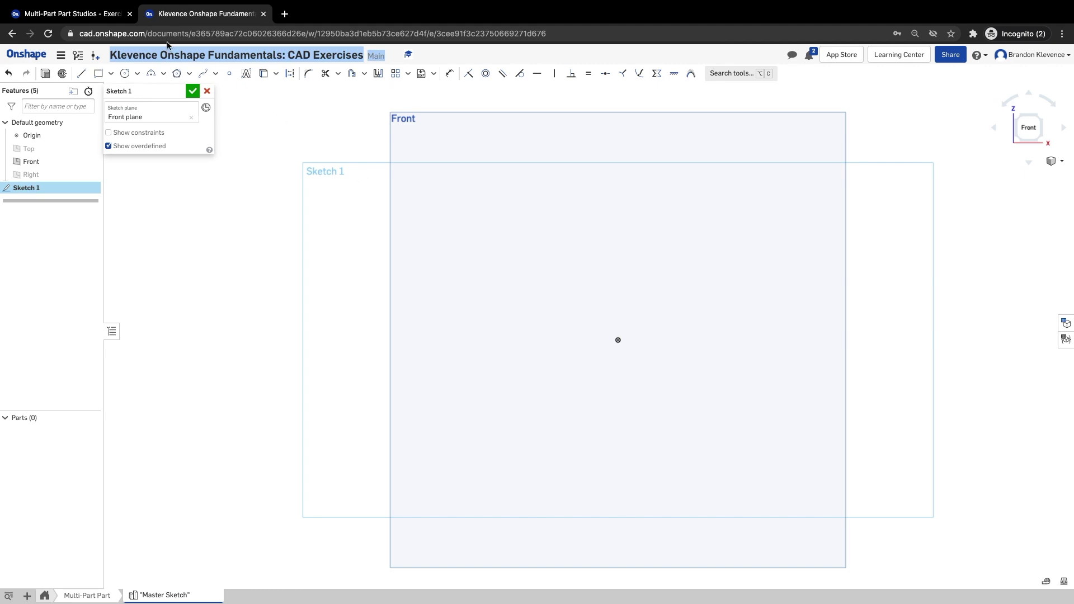
Consult exercise step 2 in the course and sketch a horizontal construction line about 81 mm long leftward from the origin
left_click(75, 13)
left_click(924, 218)
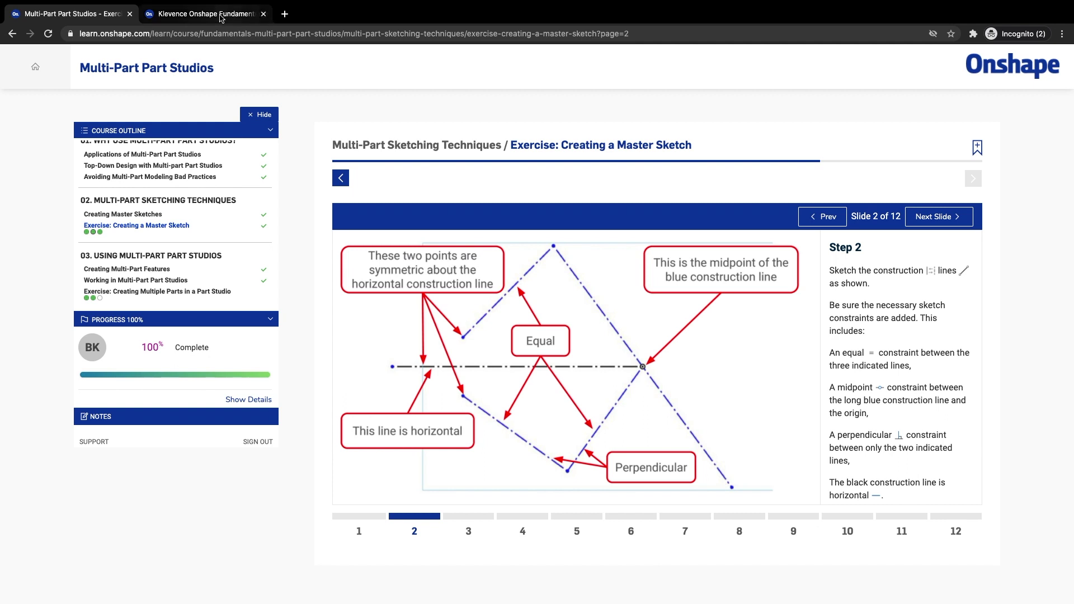
left_click(218, 17)
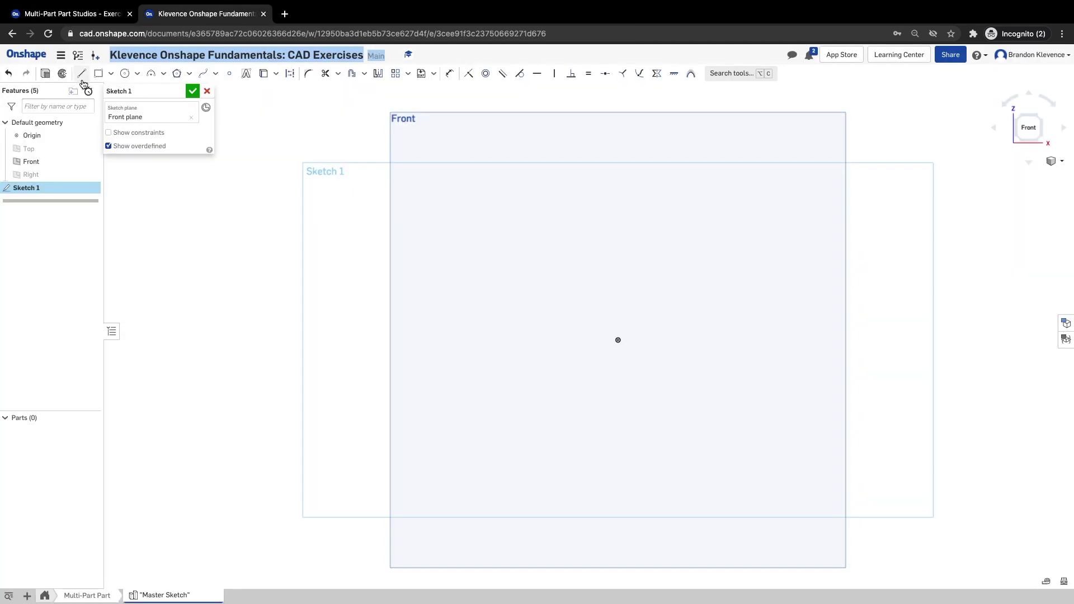
left_click(290, 73)
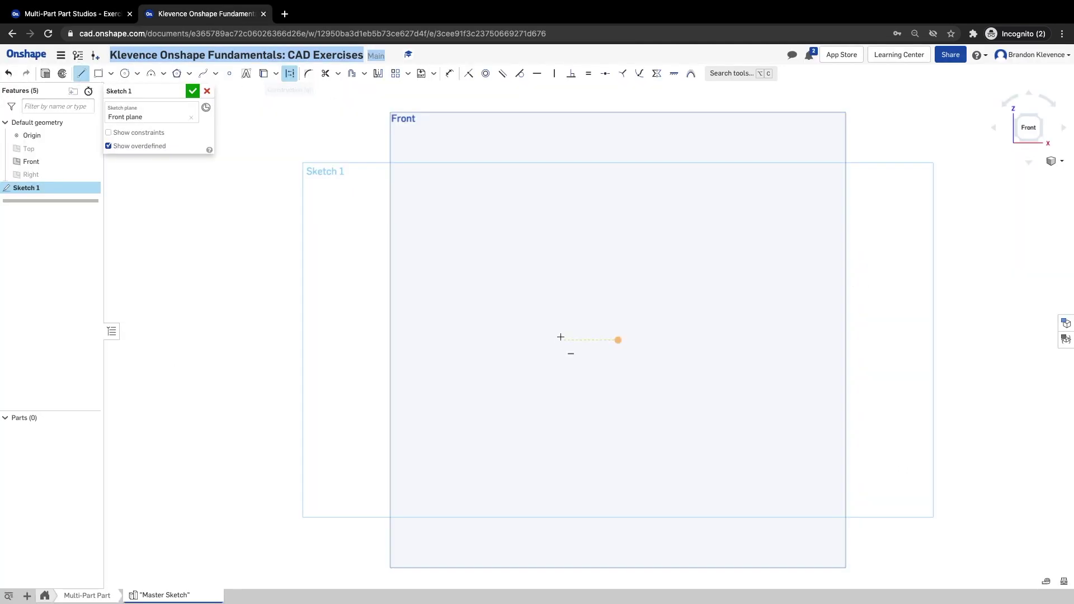
left_click(617, 340)
left_click(370, 339)
key("Escape")
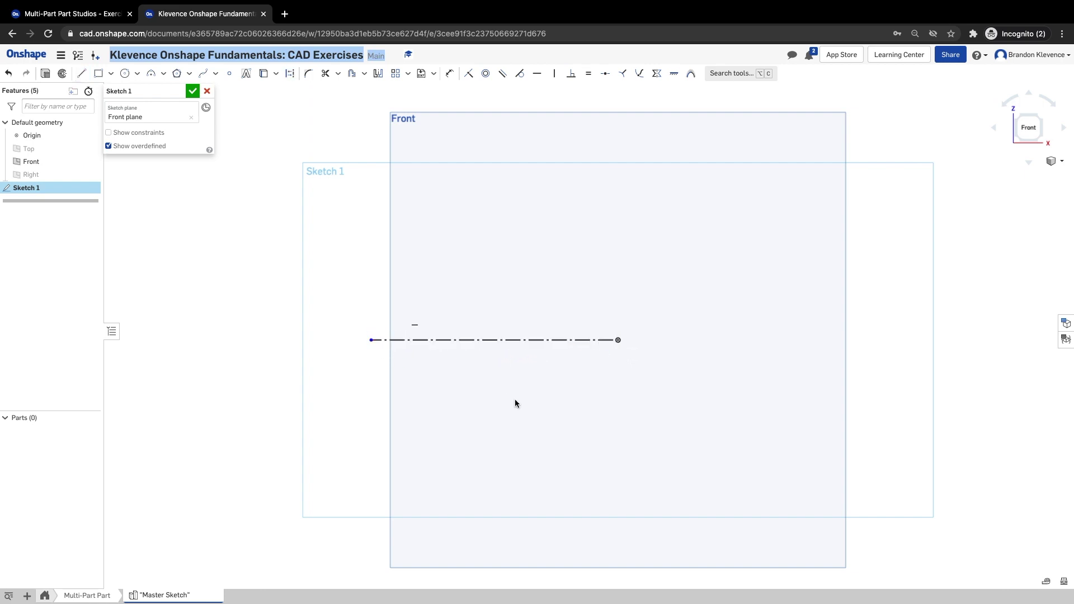
Sketch a diagonal construction line about 105 mm long, sloping down to the right from above the horizontal line and passing right of the origin
key("l")
key("q")
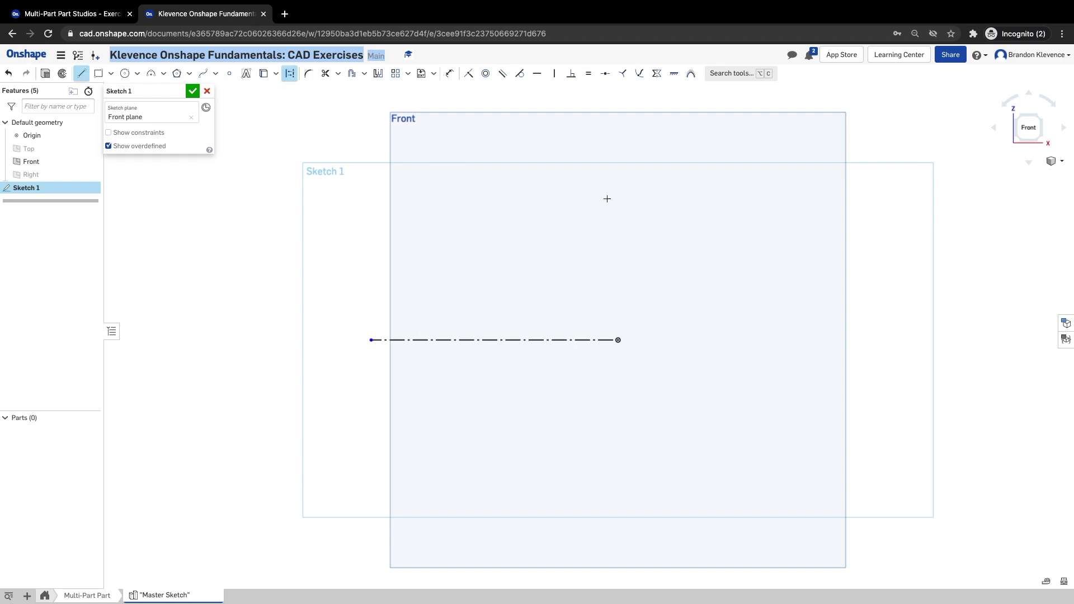
left_click(589, 180)
left_click(808, 414)
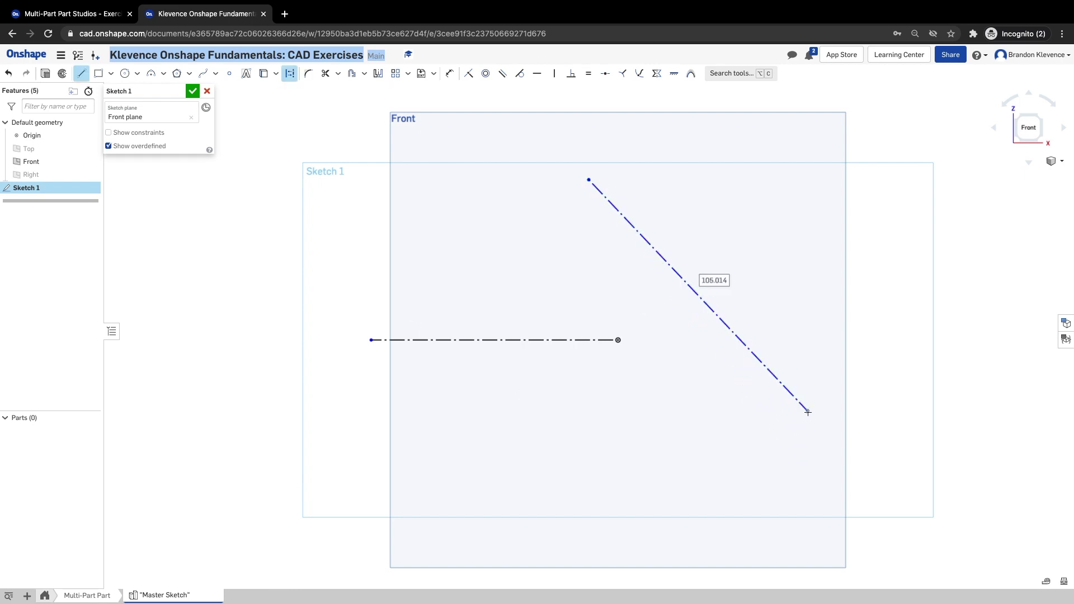
key("Escape")
Constrain the midpoint of the long diagonal construction line to be coincident with the origin
left_click(229, 73)
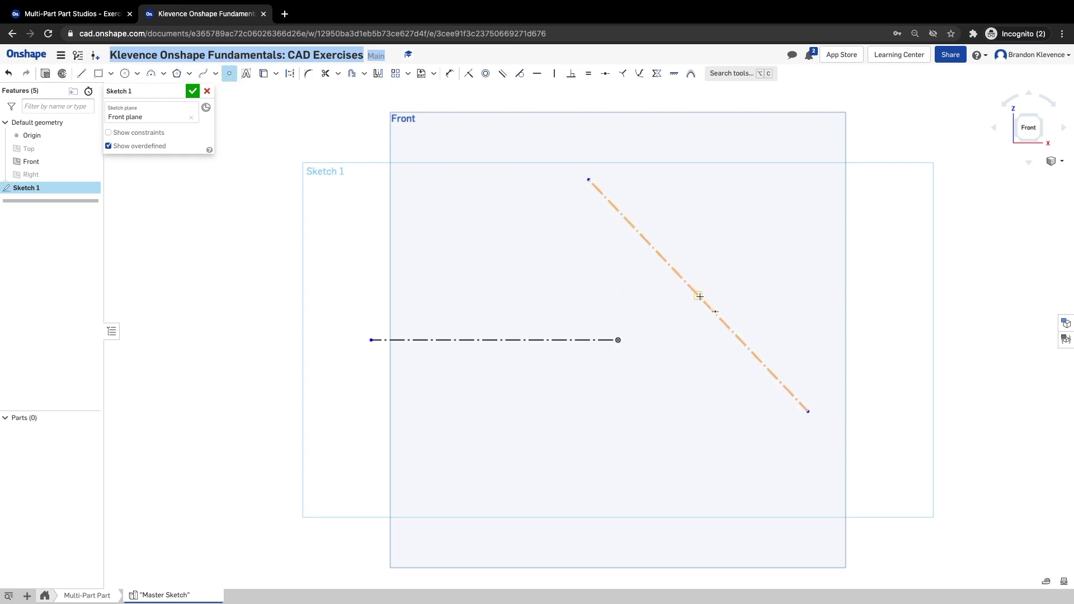
left_click(468, 73)
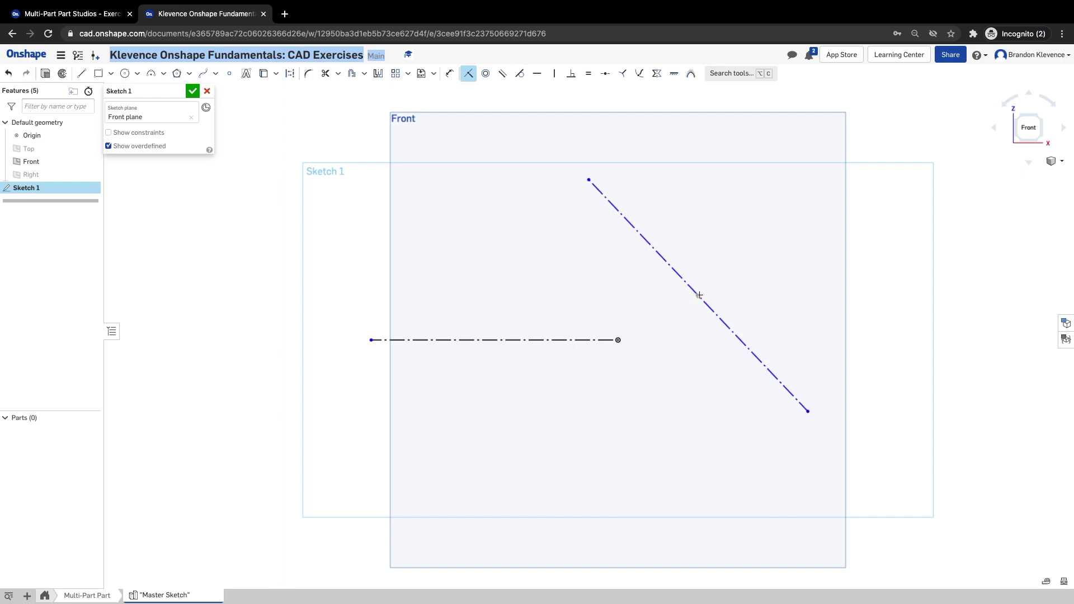
left_click(699, 295)
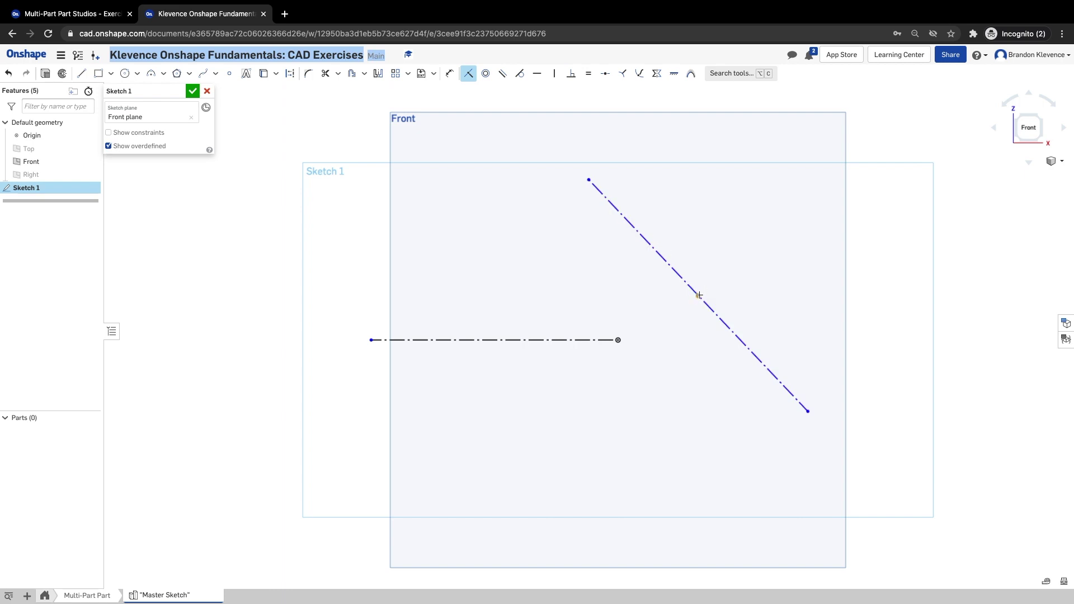
left_click(618, 340)
key("Escape")
left_click(535, 59)
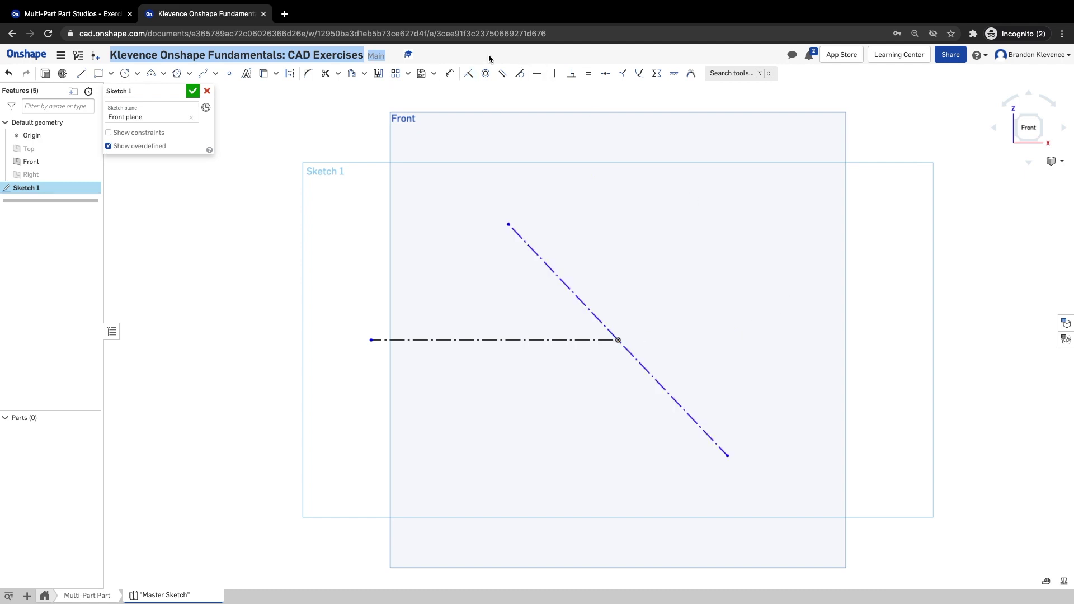
left_click(371, 53)
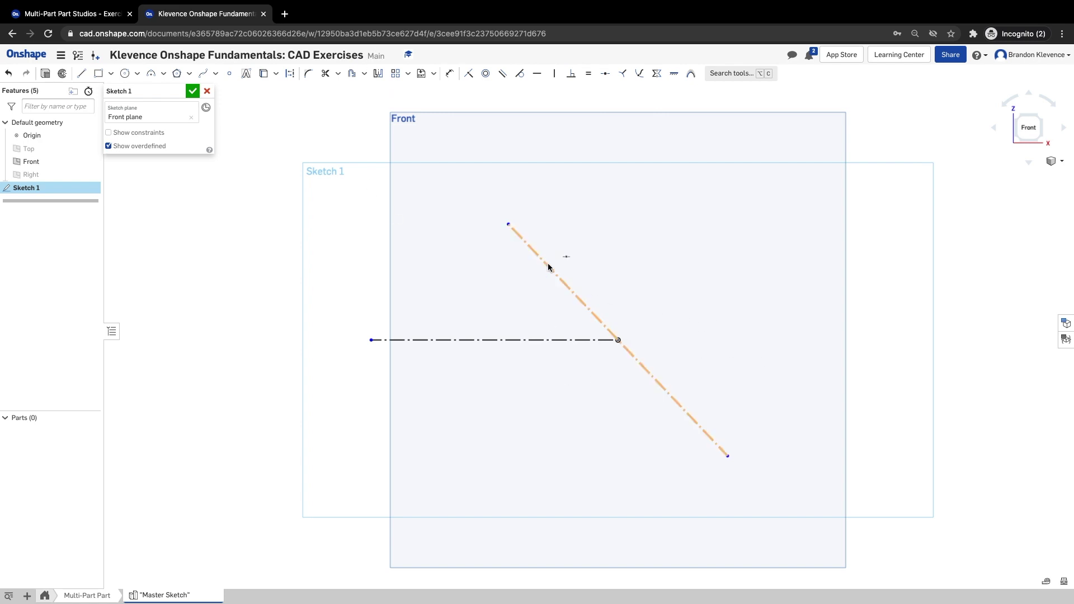
left_click(566, 285)
scroll(618, 340, "down", 2)
scroll(611, 336, "up", 2)
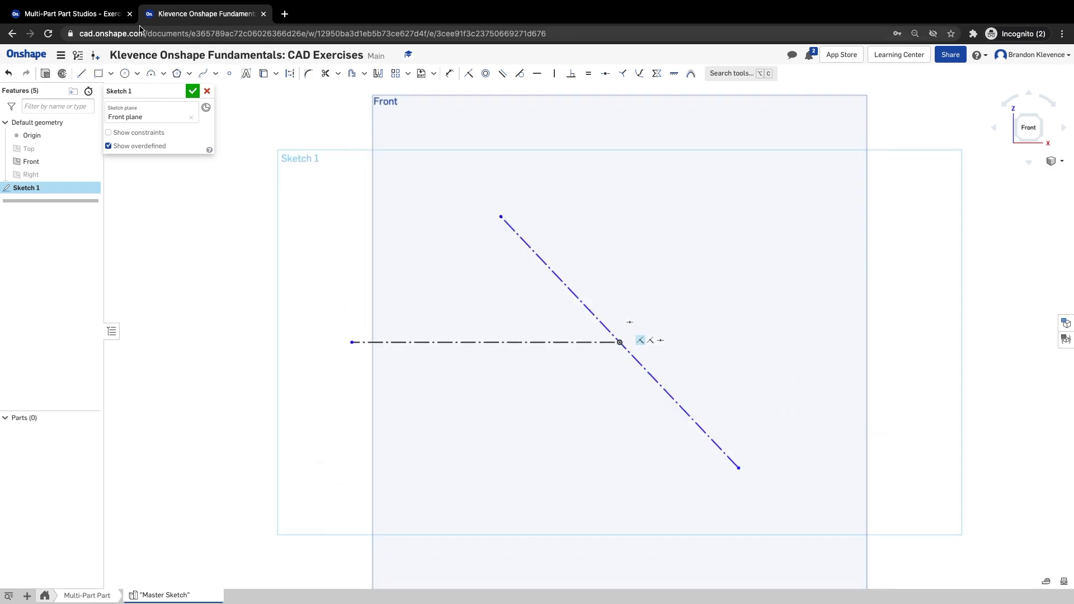
Recheck exercise step 2 and sketch two connected construction lines below the horizontal line: one from the origin down-left, the other continuing up-left
left_click(86, 8)
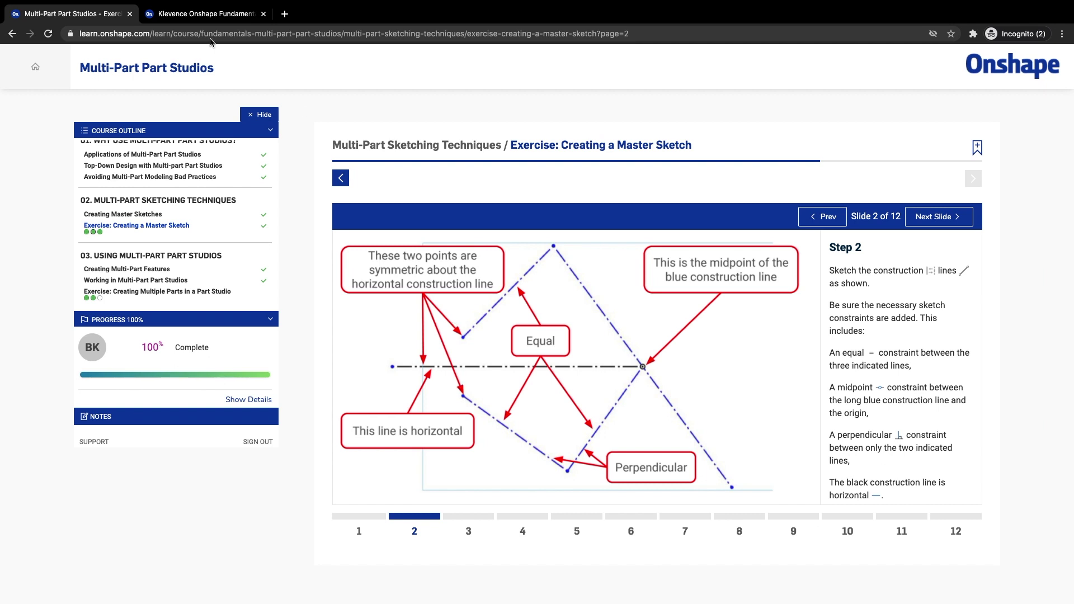
left_click(204, 15)
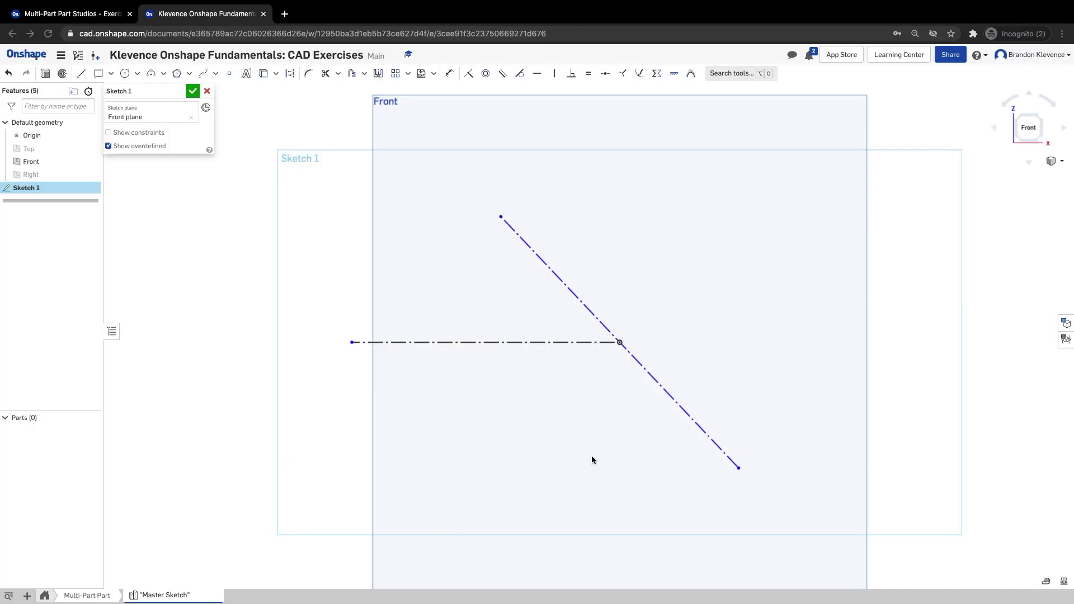
key("l")
key("shift+m")
left_click(618, 343)
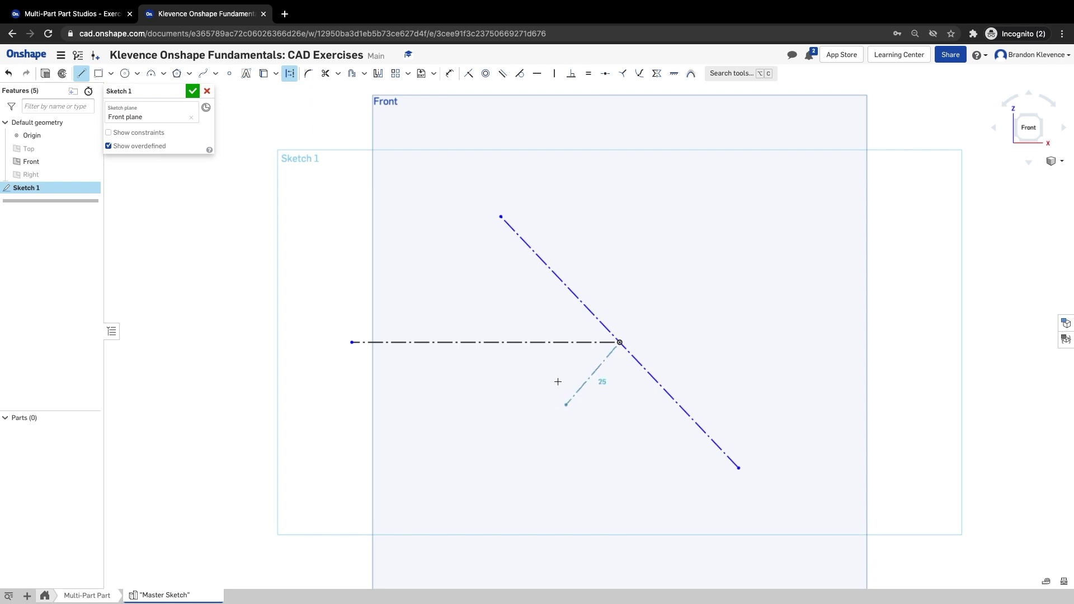
left_click(547, 485)
left_click(567, 481)
left_click(467, 414)
key("Escape")
Sketch a construction line about 36 mm long down-left from the upper end of the long diagonal line
key("l")
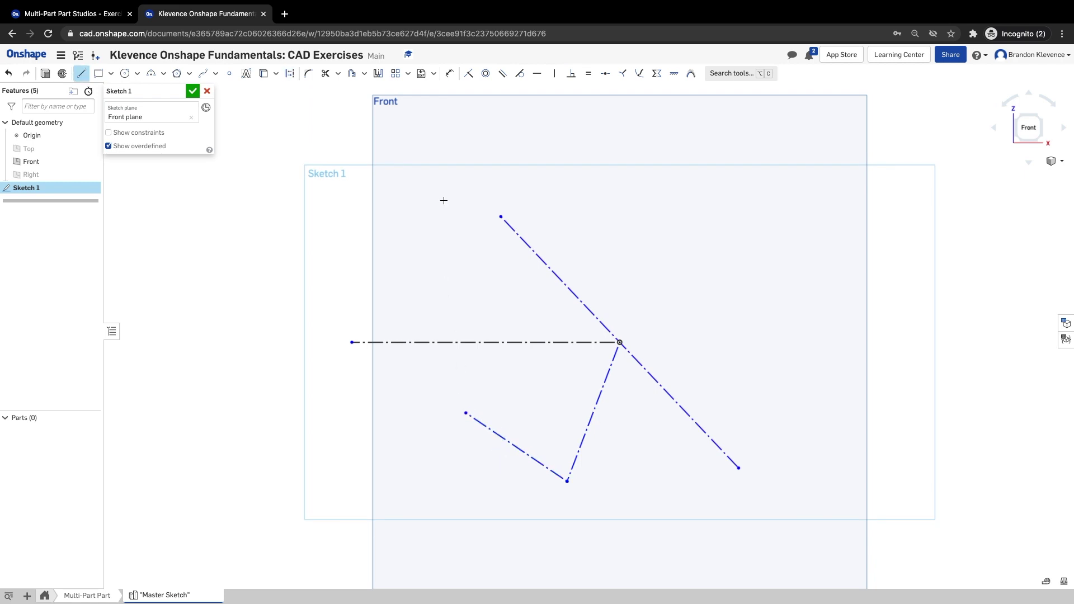
key("q")
left_click(499, 216)
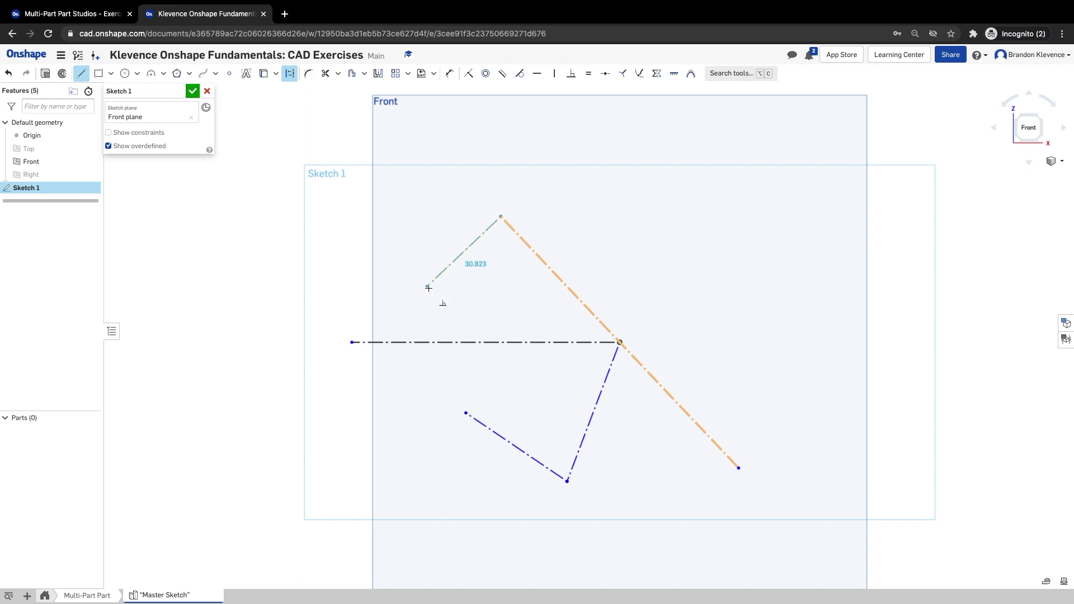
left_click(399, 281)
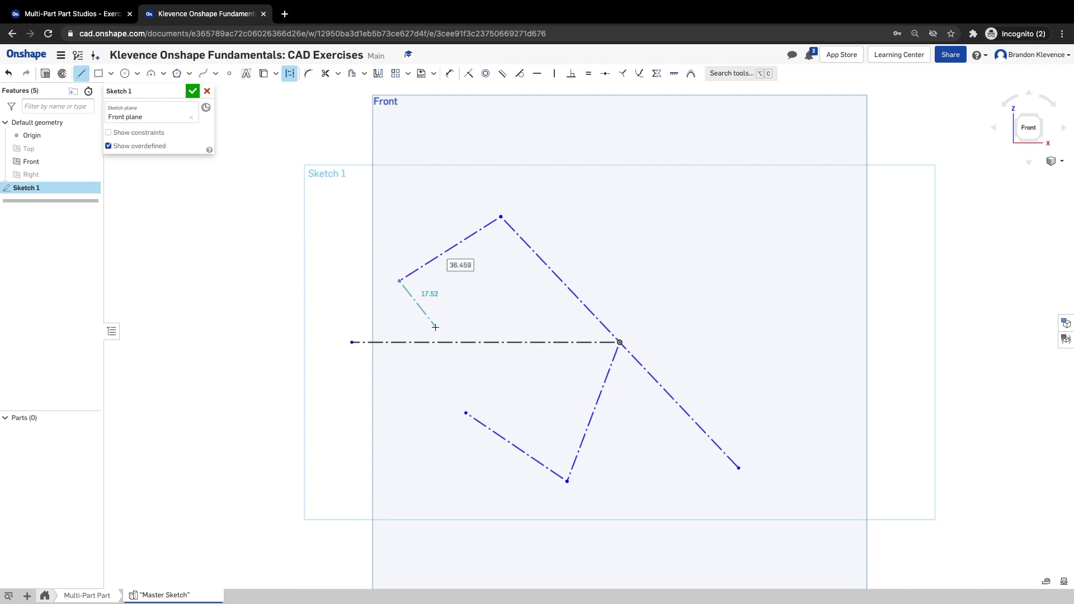
key("Escape")
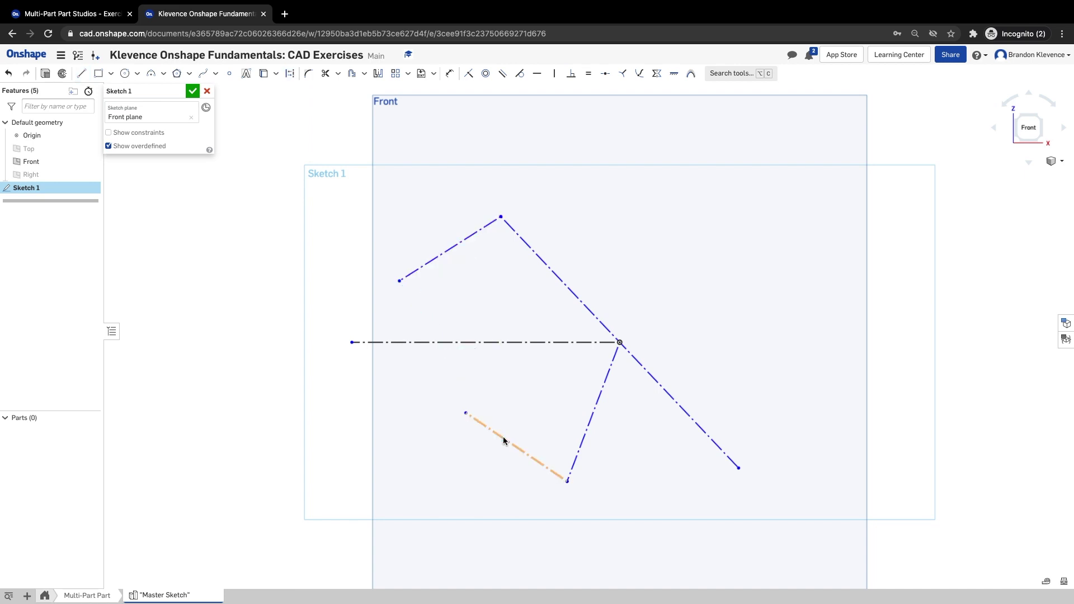
Make the free left endpoints of the upper and lower arm lines symmetric about the horizontal construction line
left_click(657, 75)
left_click(430, 343)
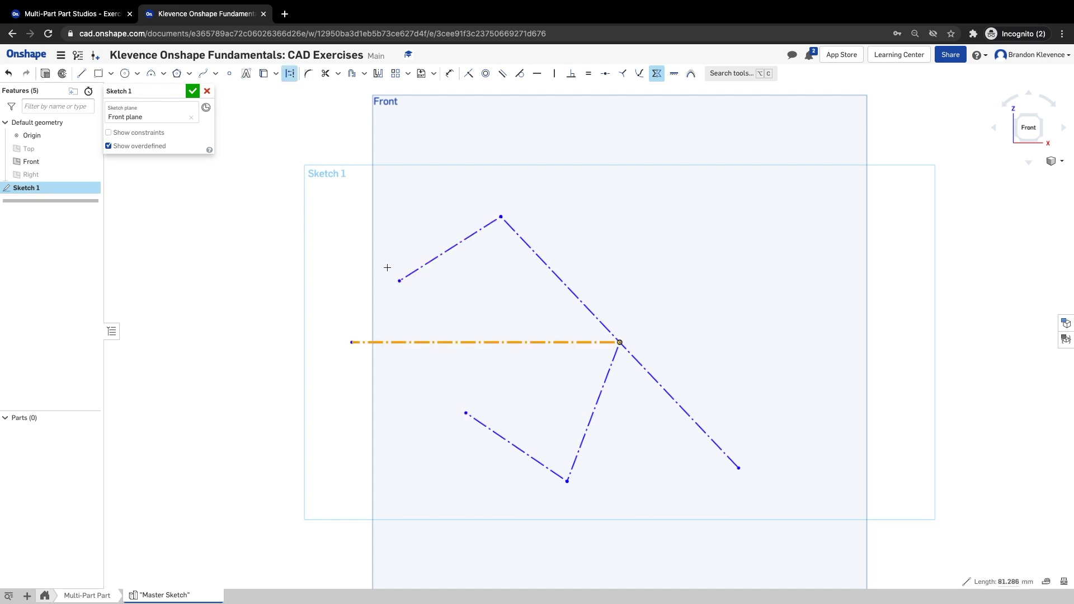
left_click(399, 282)
left_click(466, 414)
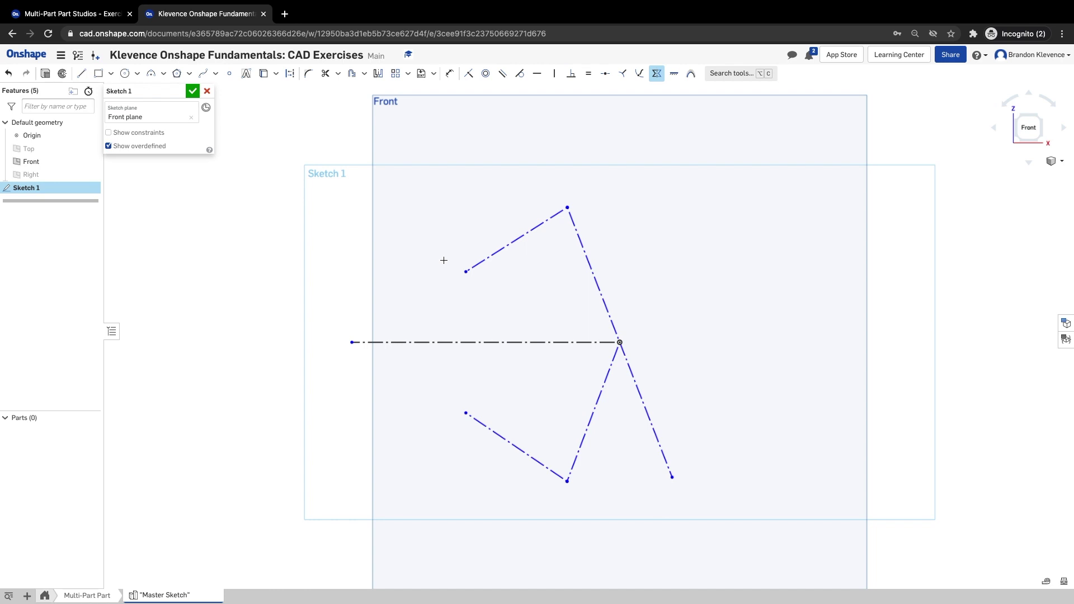
Add a perpendicular constraint between the two connected construction lines below the horizontal line
left_click(571, 73)
left_click(573, 463)
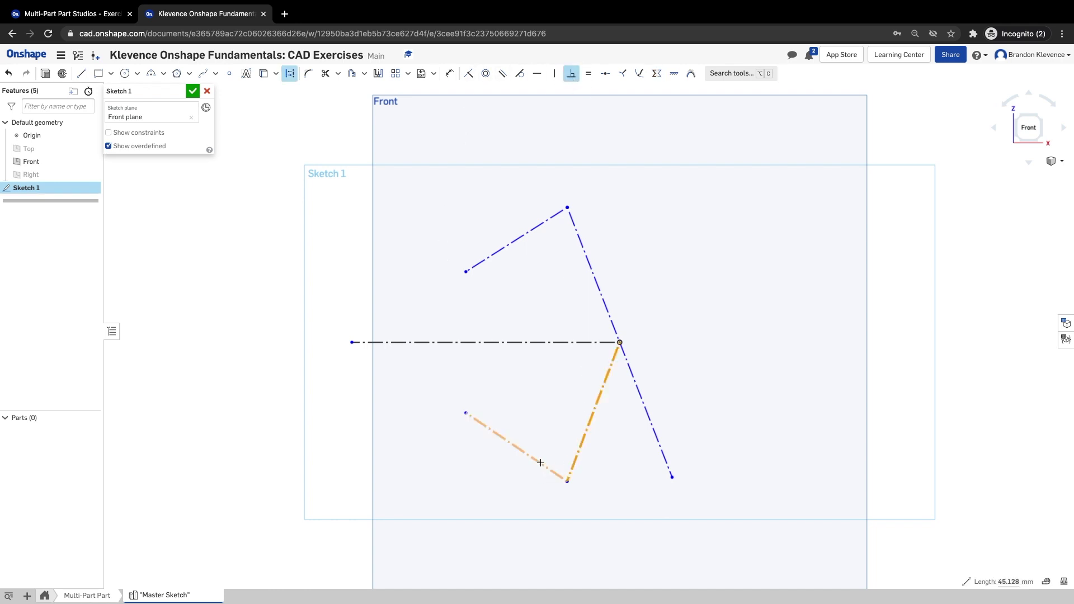
left_click(540, 462)
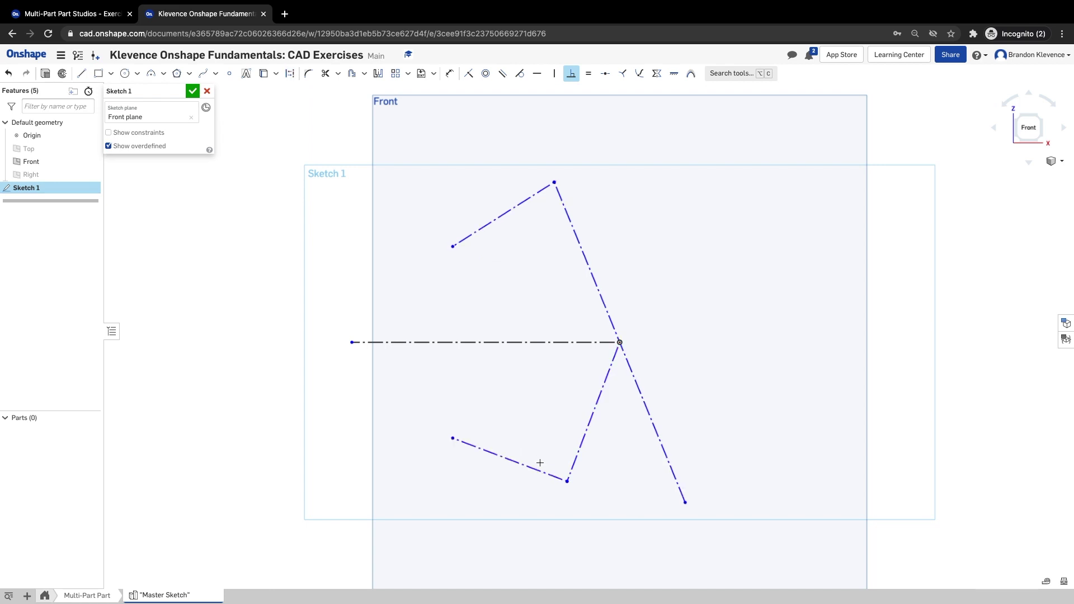
Add equal constraints between the upper-left arm line and the two connected lower construction lines
left_click(590, 75)
left_click(508, 203)
left_click(493, 454)
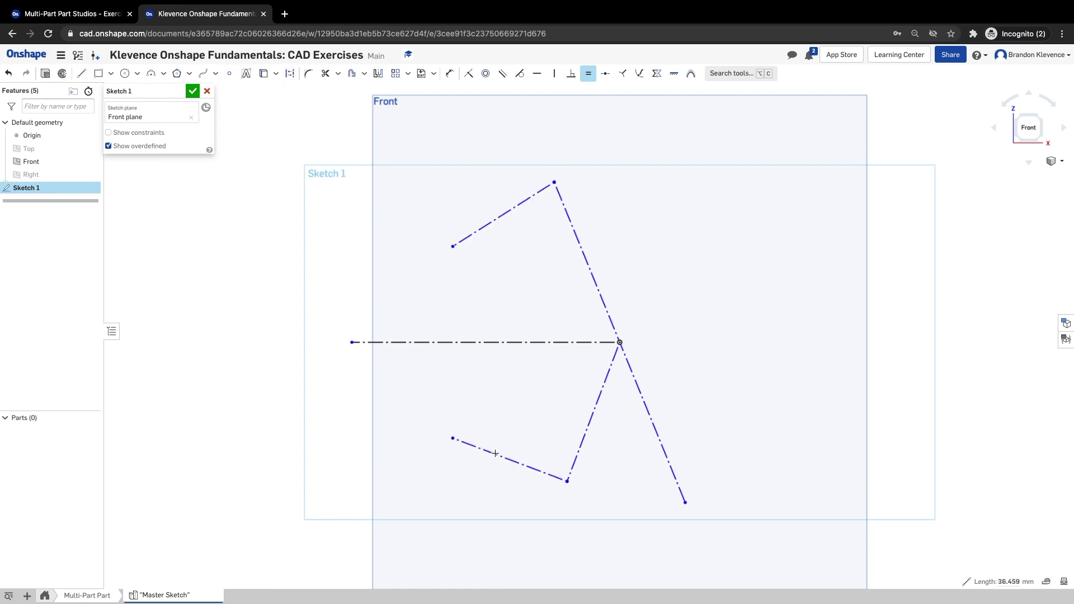
left_click(573, 463)
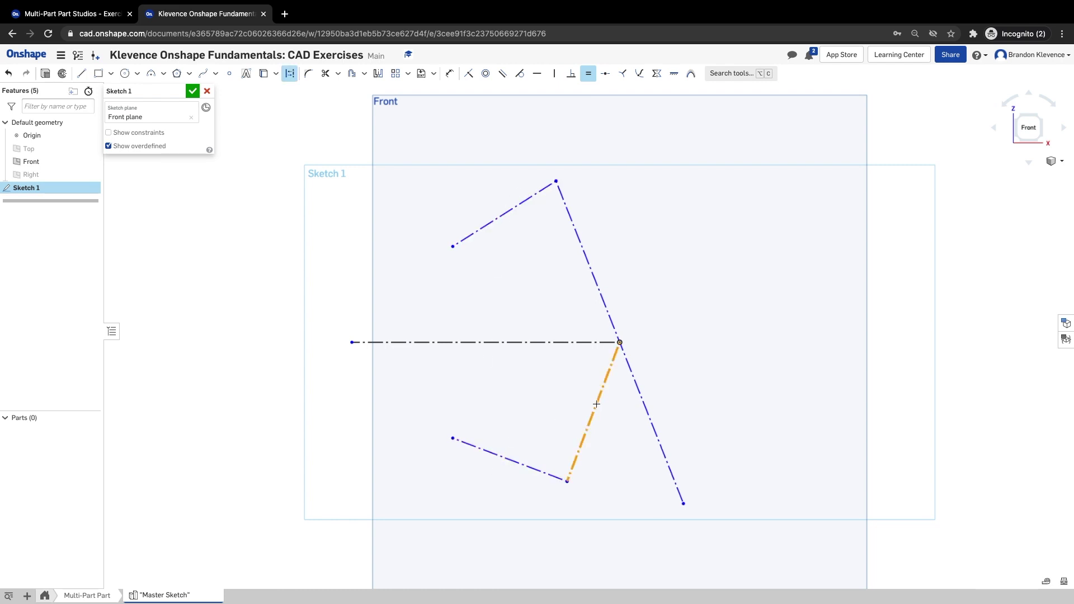
left_click(540, 470)
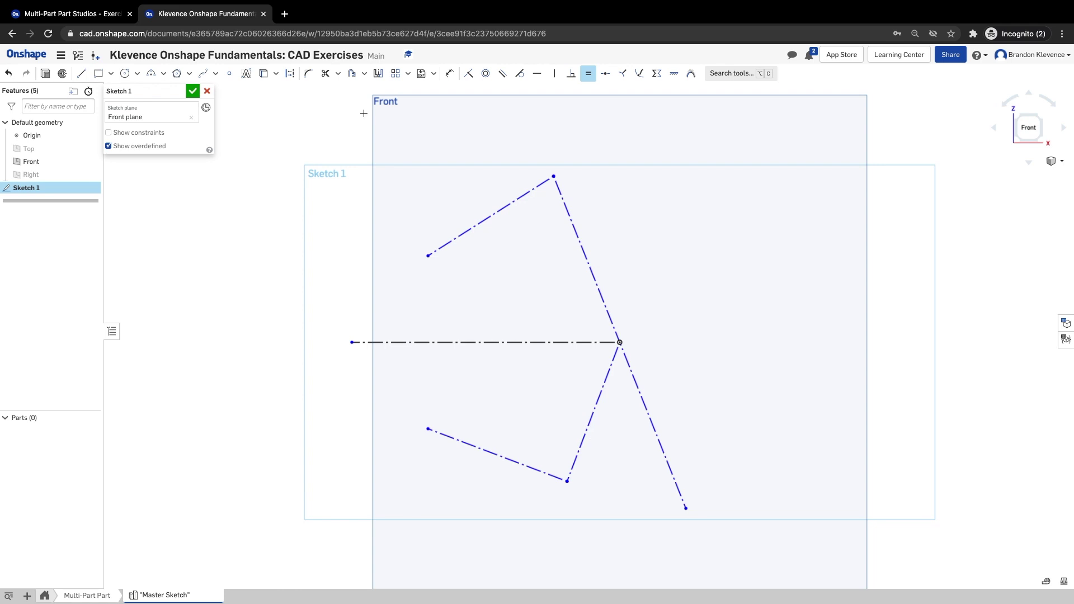
Read exercise step 3 on the equal circles A and B in the course, and return to the sketch
left_click(72, 14)
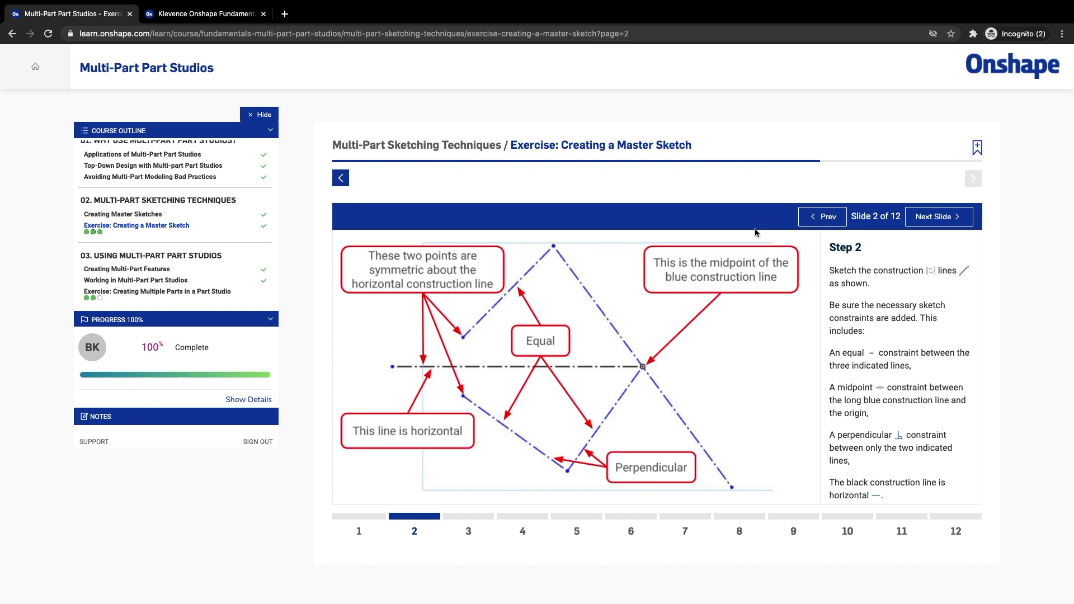
left_click(931, 223)
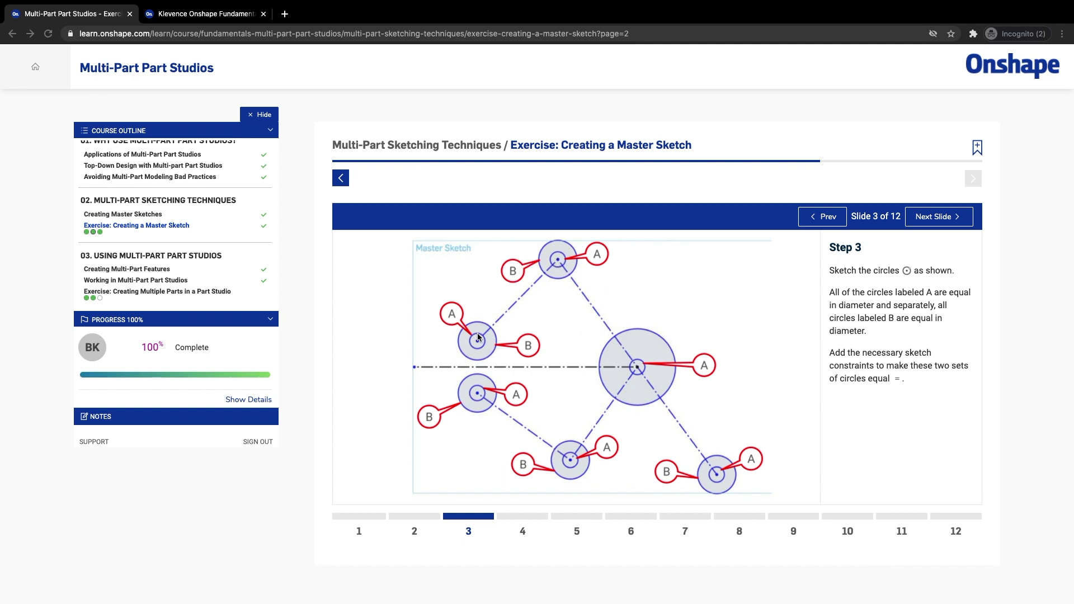
left_click(195, 15)
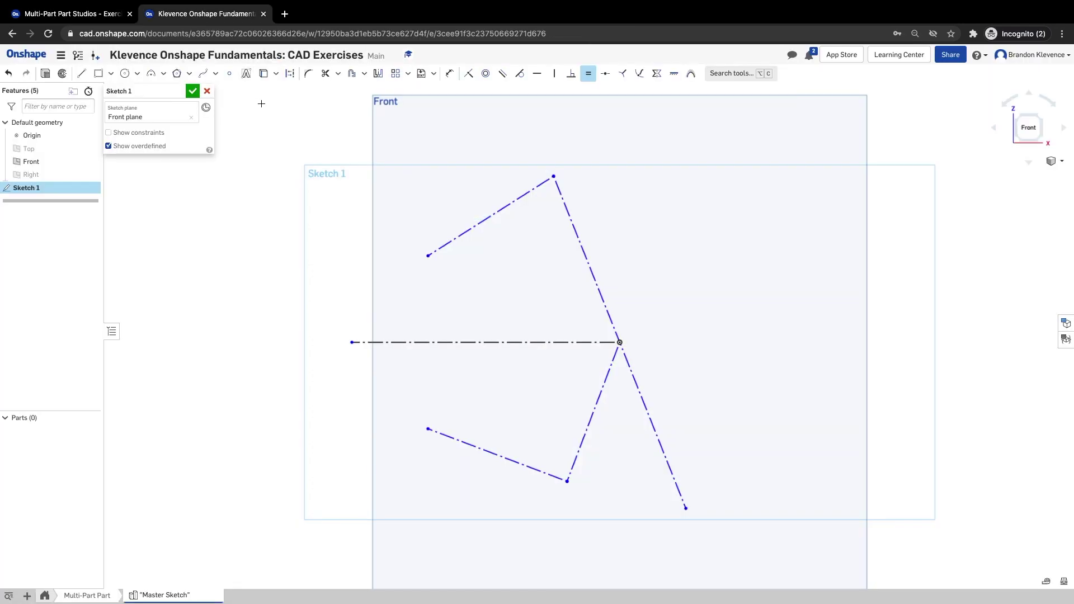
Sketch two concentric circles centred on the upper arm line's free left endpoint, about 8.6 mm and 15.6 mm in diameter
left_click(125, 73)
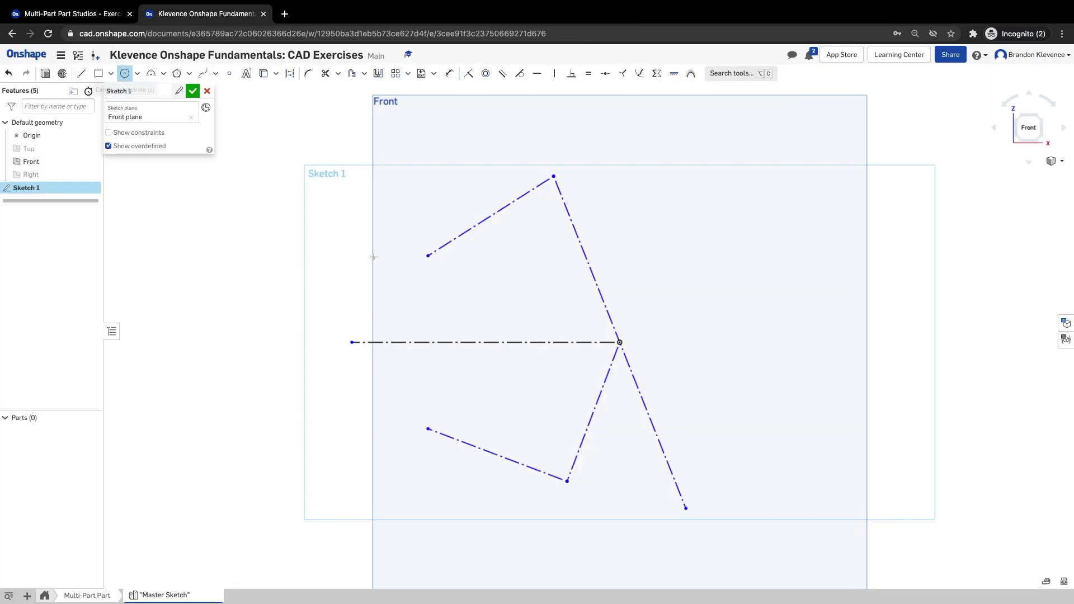
left_click(428, 255)
left_click(437, 266)
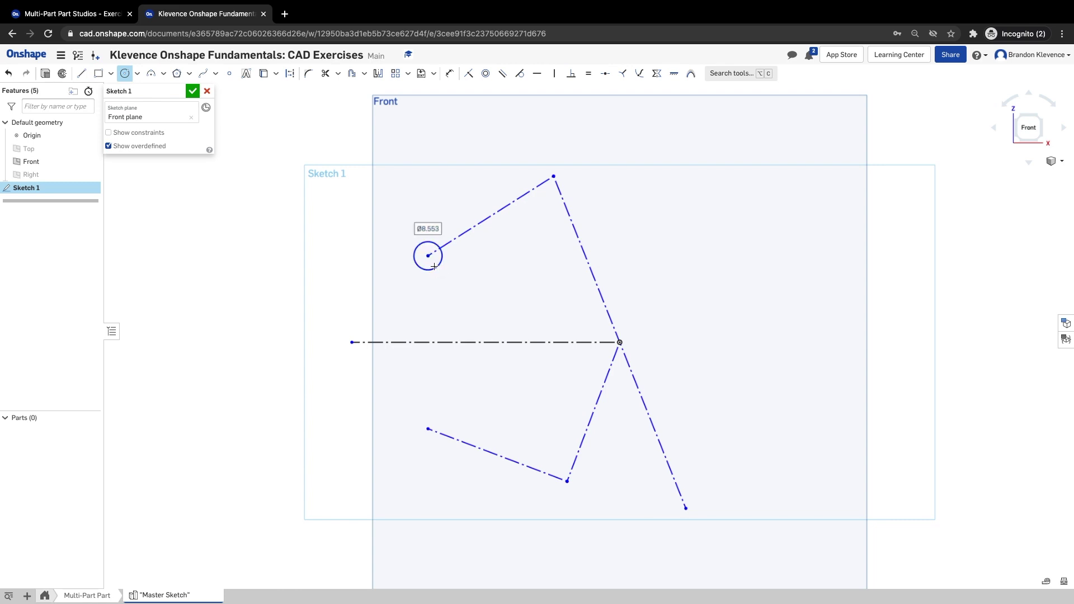
left_click(439, 278)
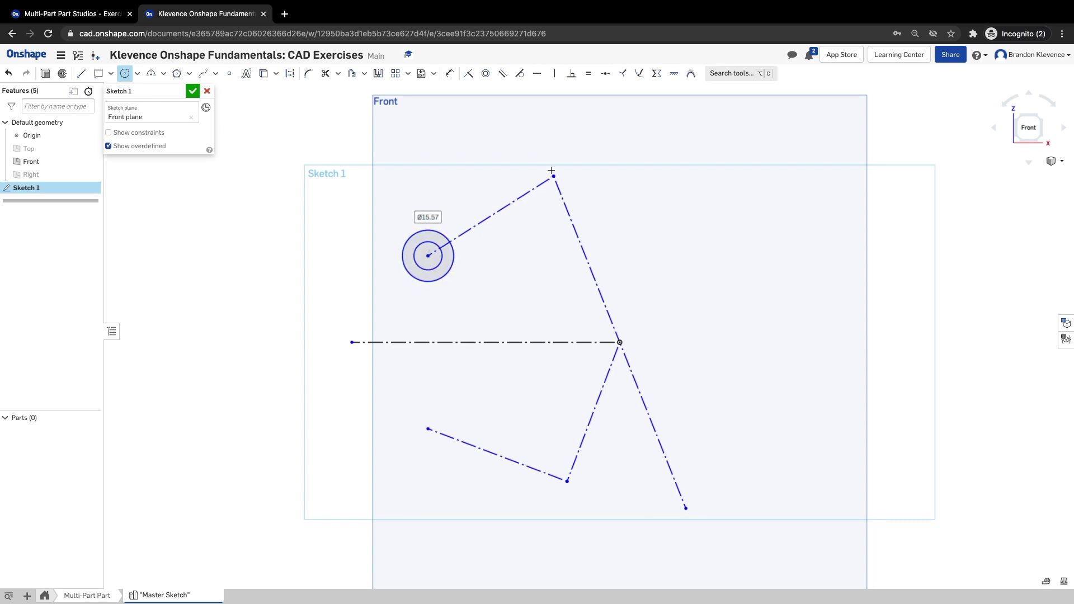
Sketch two concentric circles centred on the top vertex where the upper arm line meets the long slanted line
left_click(554, 176)
key("Escape")
key("c")
left_click(553, 175)
left_click(561, 198)
key("Escape")
scroll(555, 184, "up", 5)
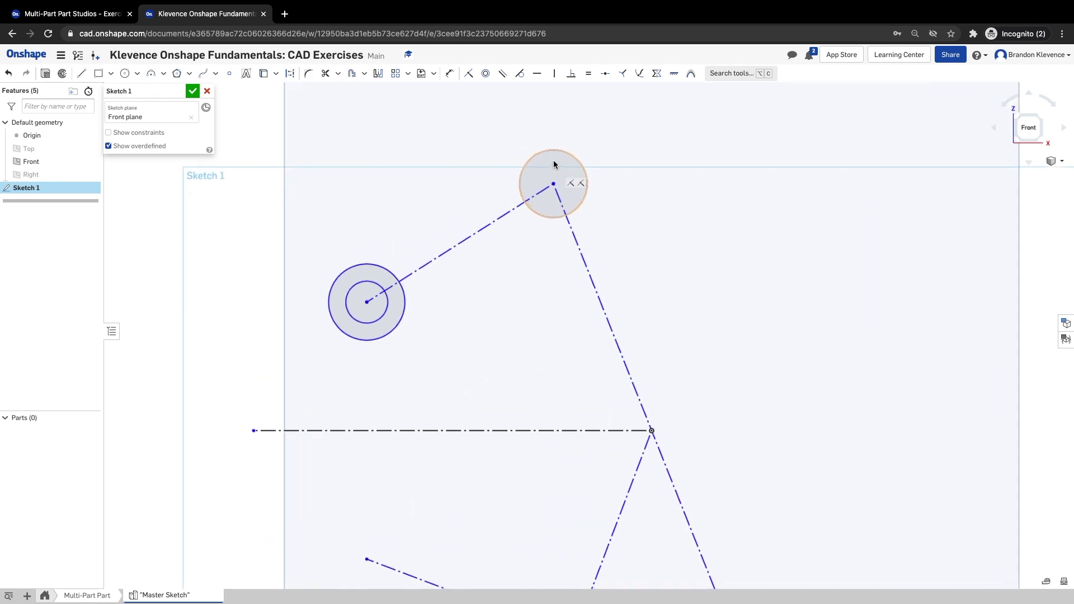
key("c")
left_click(553, 188)
key("Escape")
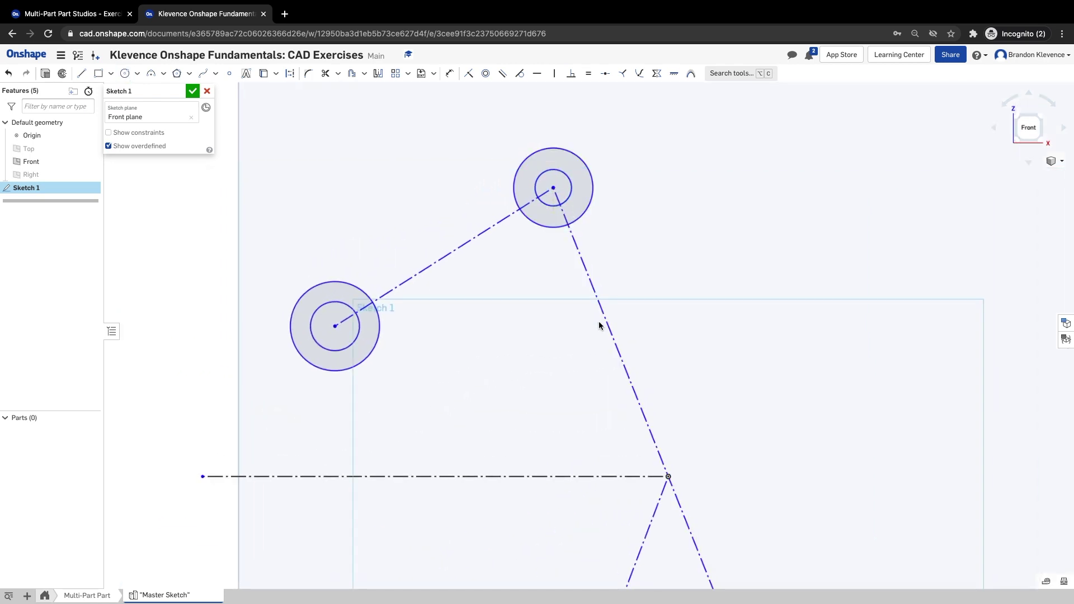
Sketch a small circle and a much larger concentric circle centred on the origin
scroll(599, 323, "down", 5)
scroll(603, 523, "up", 3)
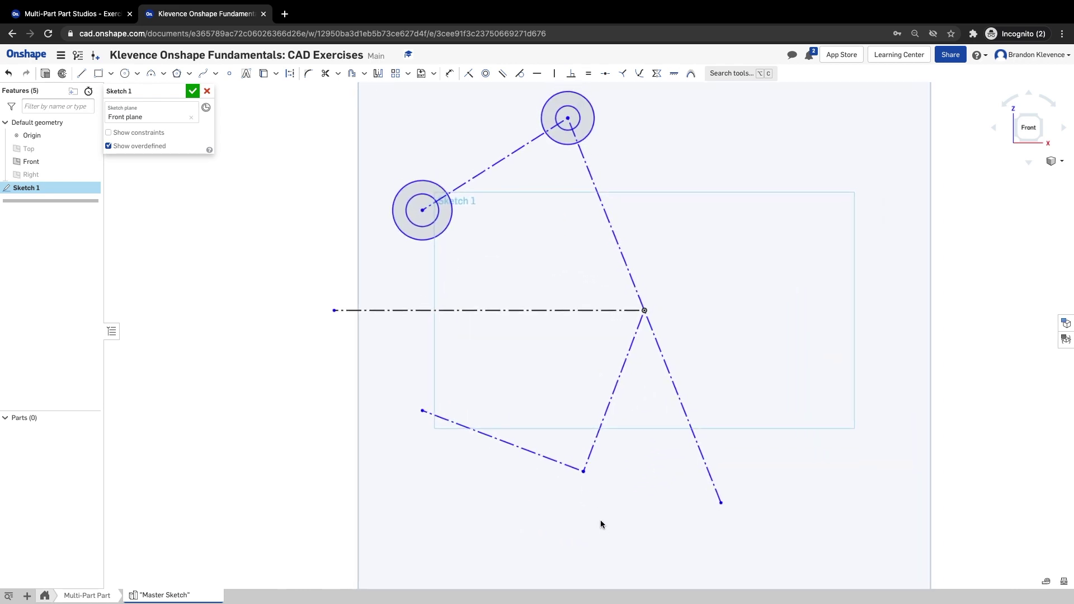
key("c")
left_click(645, 310)
left_click(644, 335)
left_click(644, 310)
left_click(593, 339)
key("Escape")
Sketch two concentric circles about 9.7 mm and 17.2 mm in diameter at the joint of the two lower construction lines
key("c")
left_click(584, 471)
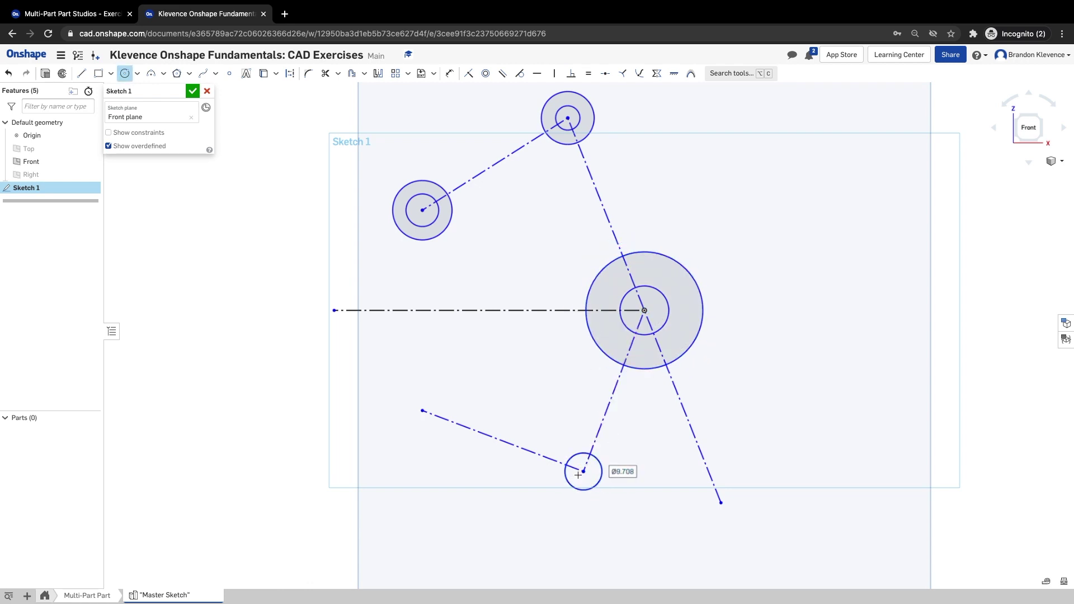
left_click(616, 474)
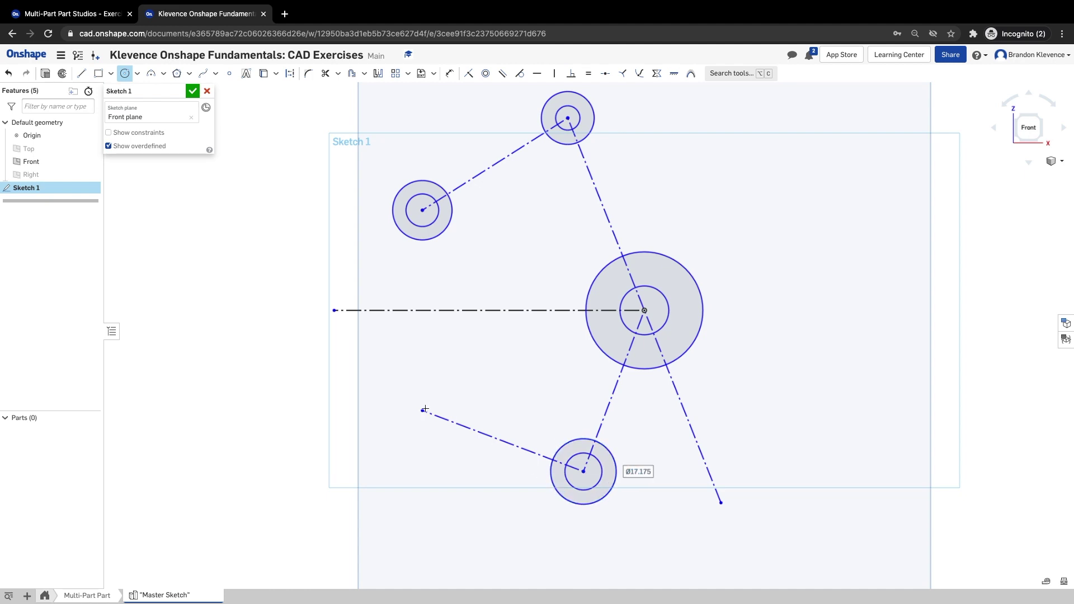
Sketch two concentric circles at the lower arm line's free left endpoint, the outer one about 20.5 mm in diameter
left_click(442, 410)
left_click(422, 410)
left_click(461, 411)
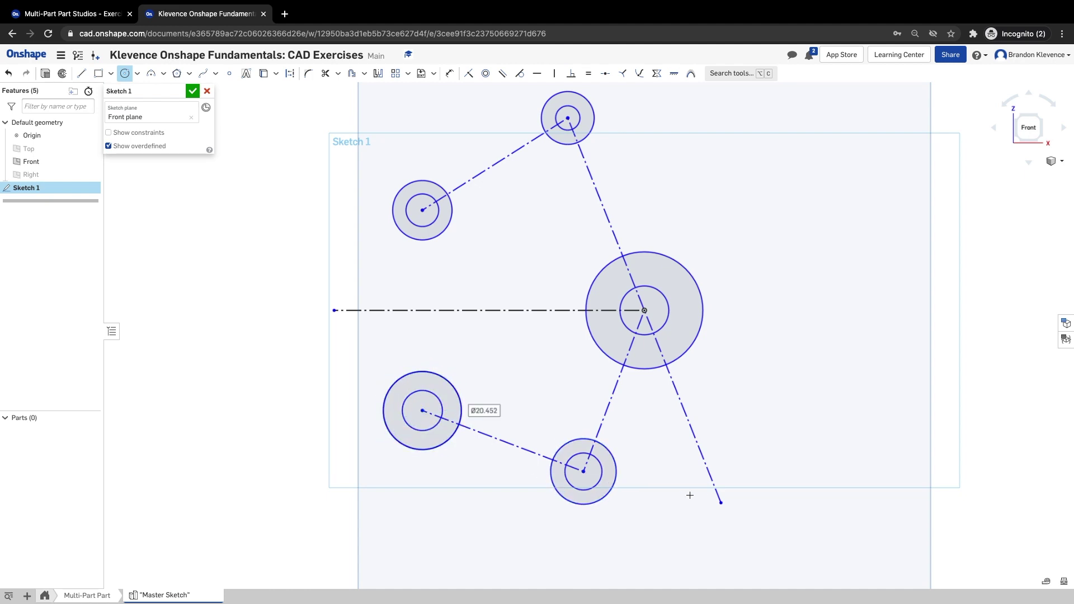
Sketch two concentric circles centred on the lower-right endpoint of the long slanted line
left_click(721, 503)
left_click(736, 516)
left_click(720, 502)
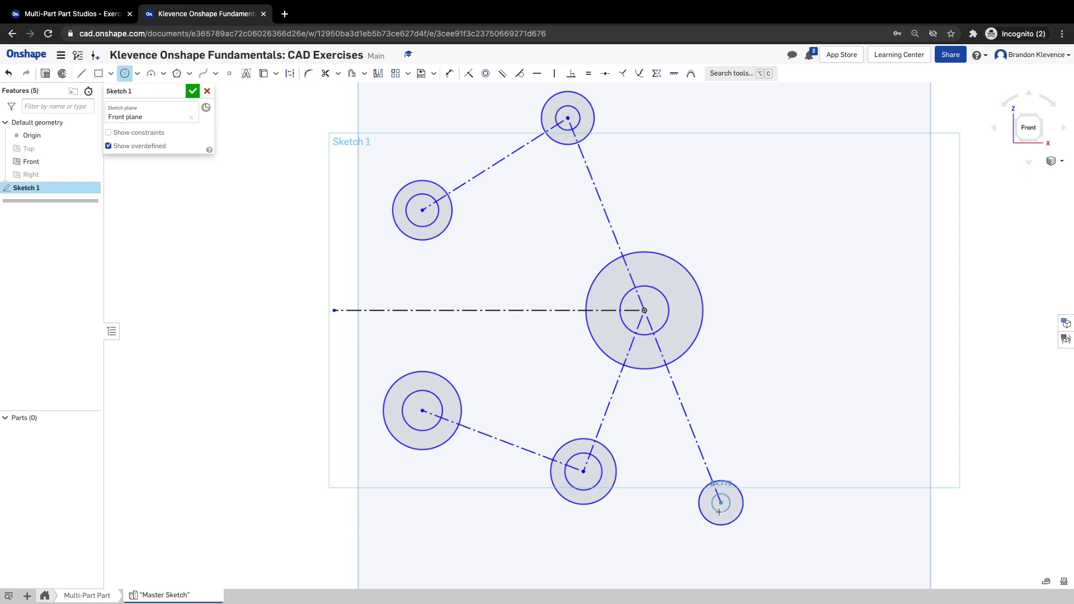
left_click(718, 511)
key("Escape")
Add equal constraints between the inner circles at all six circle locations, including the one at the origin
left_click(589, 77)
left_click(439, 208)
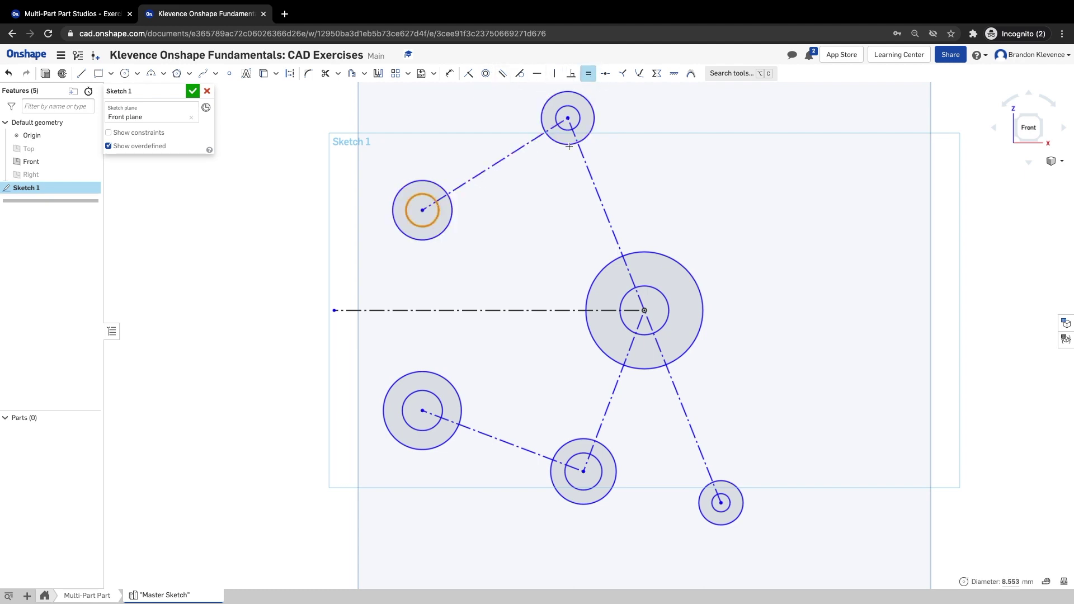
left_click(560, 127)
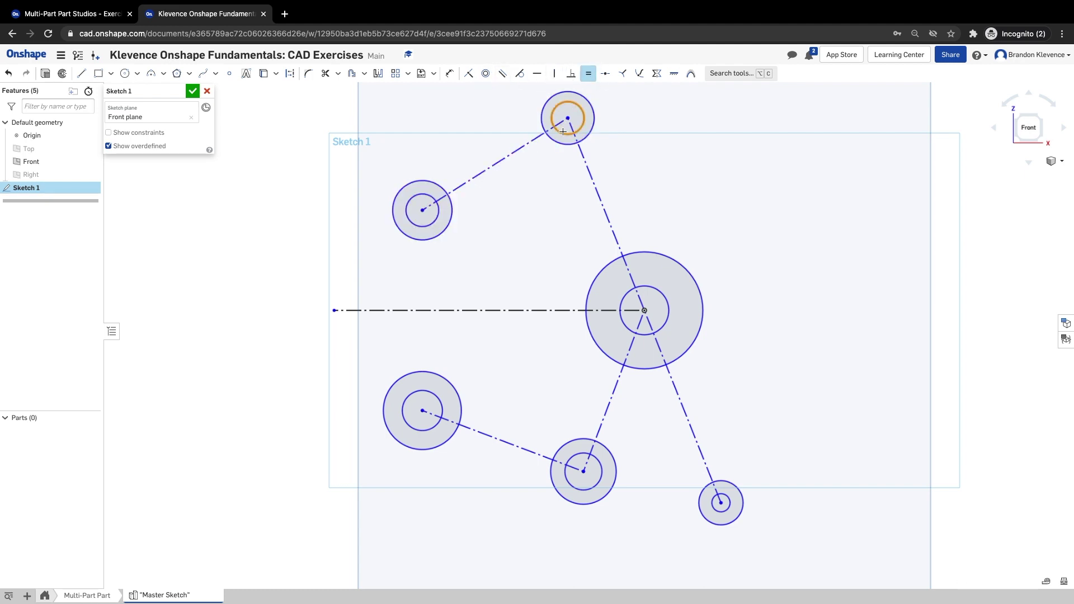
left_click(628, 294)
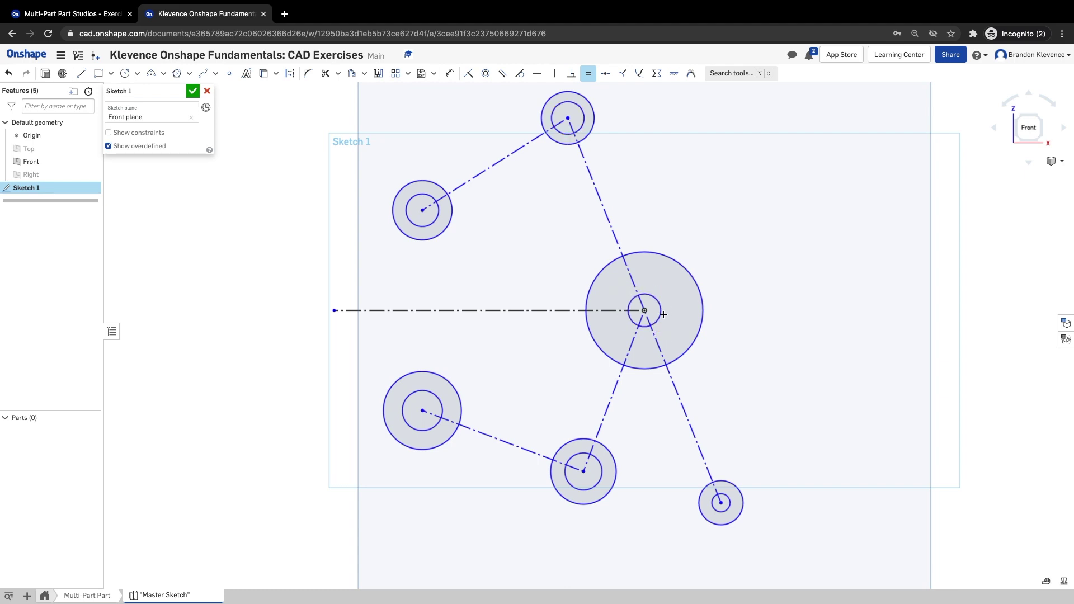
left_click(724, 494)
left_click(707, 508)
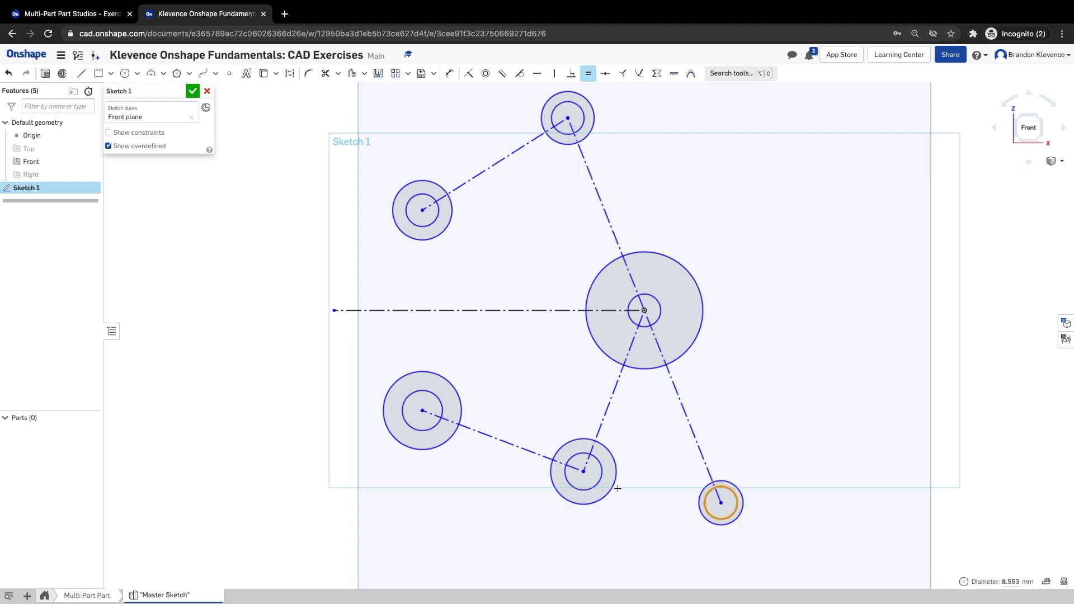
left_click(599, 482)
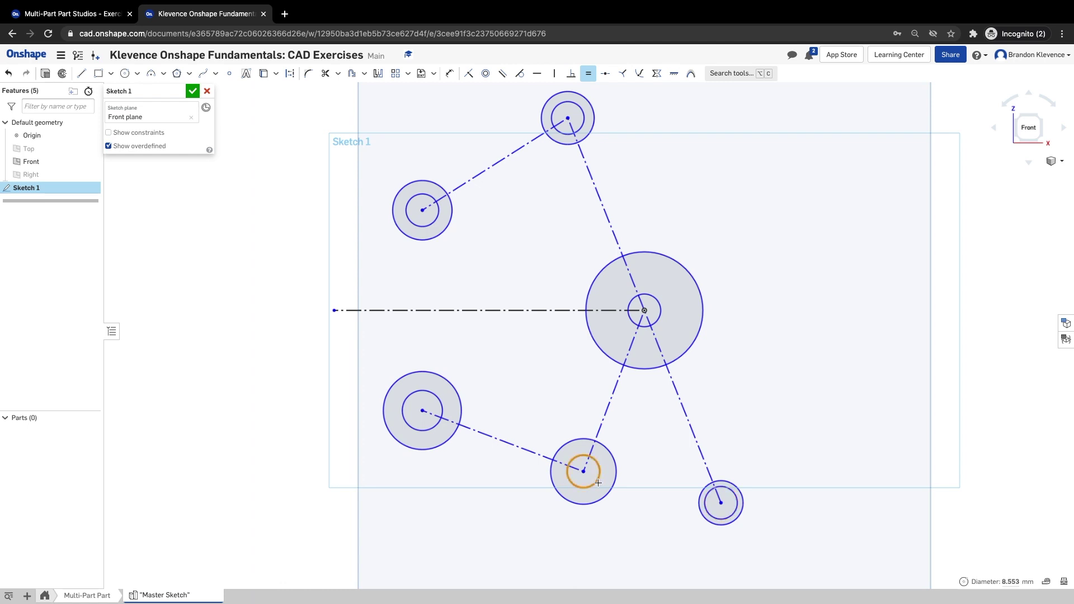
left_click(438, 404)
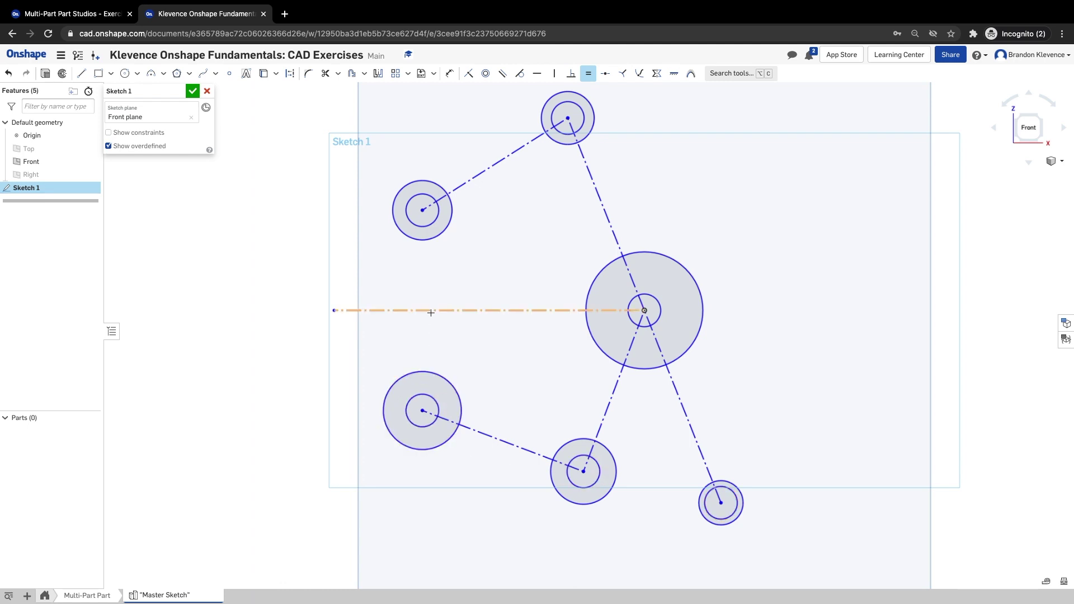
Add equal constraints between the outer circles at the five linkage endpoints, leaving out the large circle at the origin
left_click(547, 133)
left_click(436, 184)
left_click(538, 115)
left_click(709, 484)
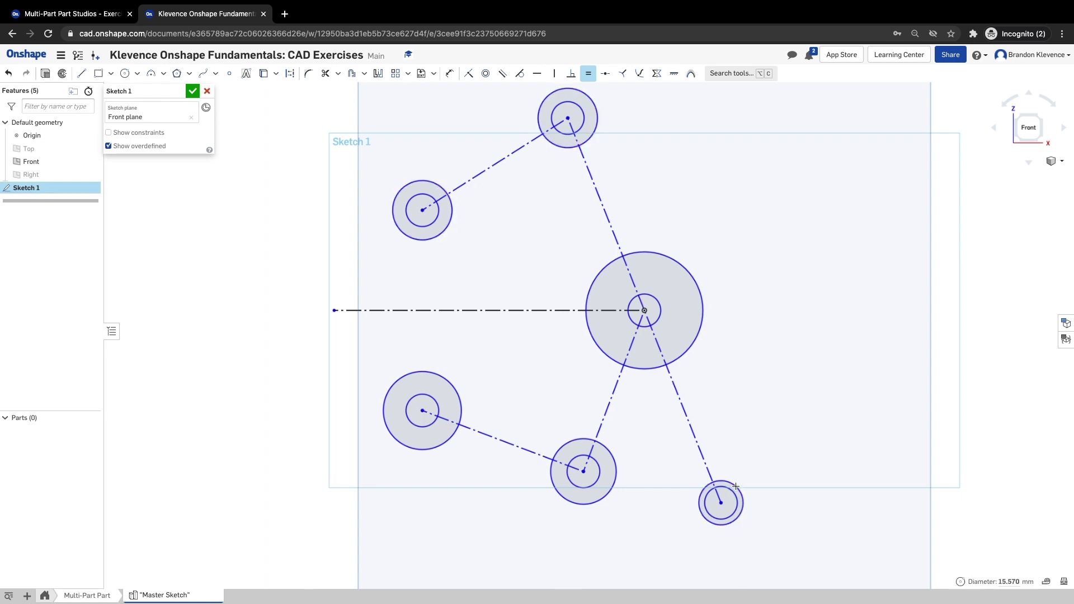
left_click(701, 483)
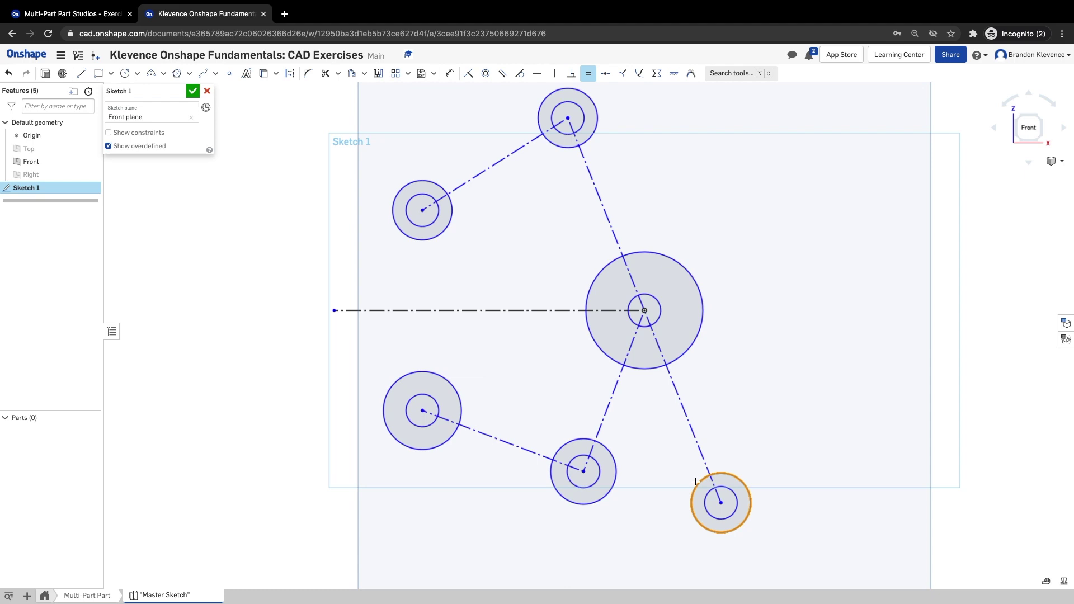
left_click(613, 454)
left_click(611, 455)
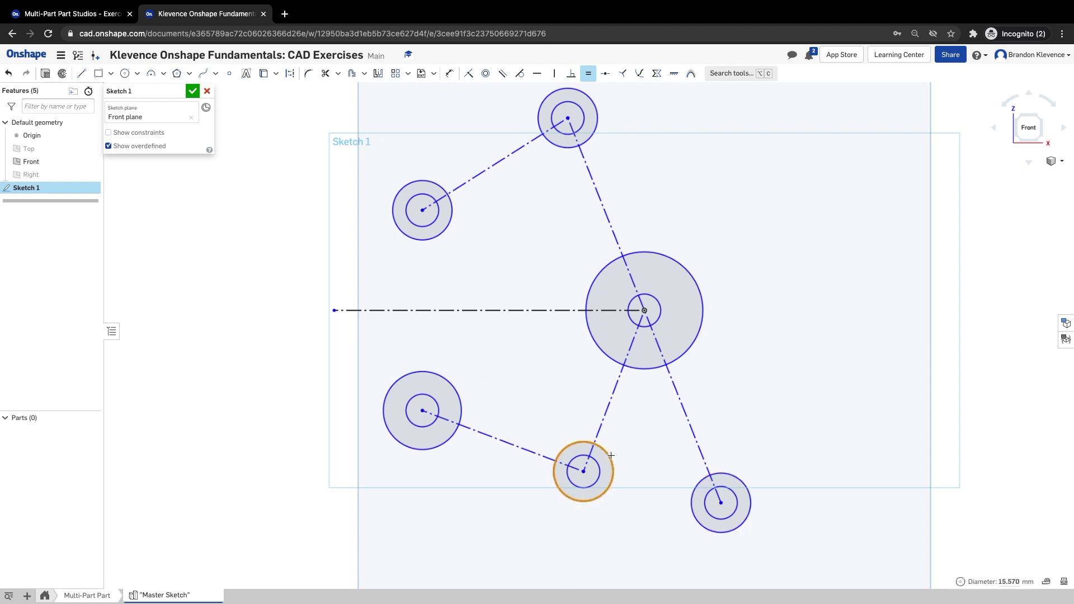
left_click(457, 397)
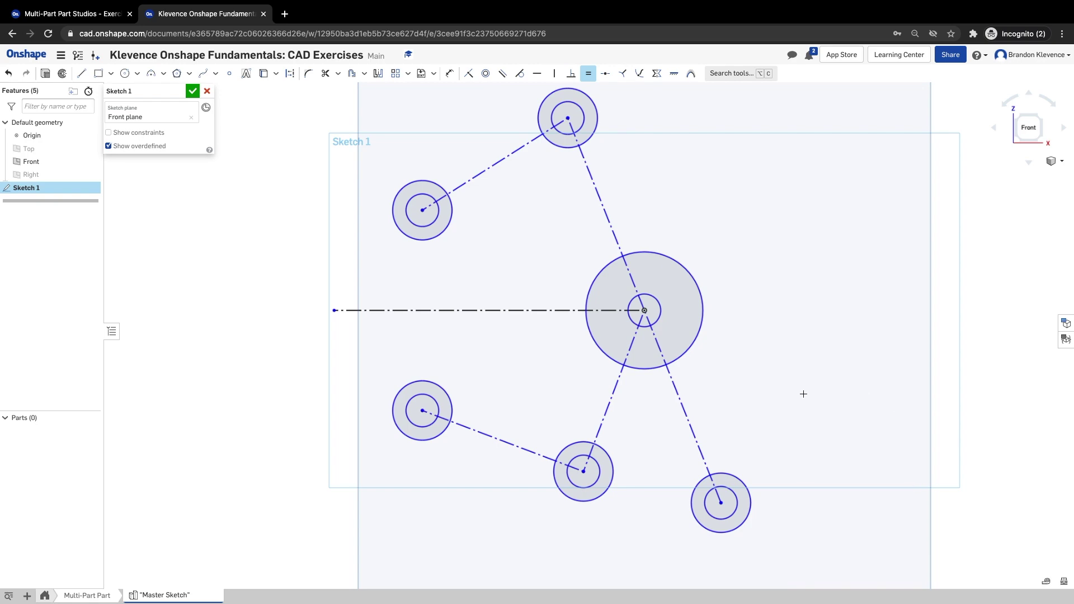
Read exercise step 4 on the required dimensions in the course, and return to the sketch
left_click(72, 12)
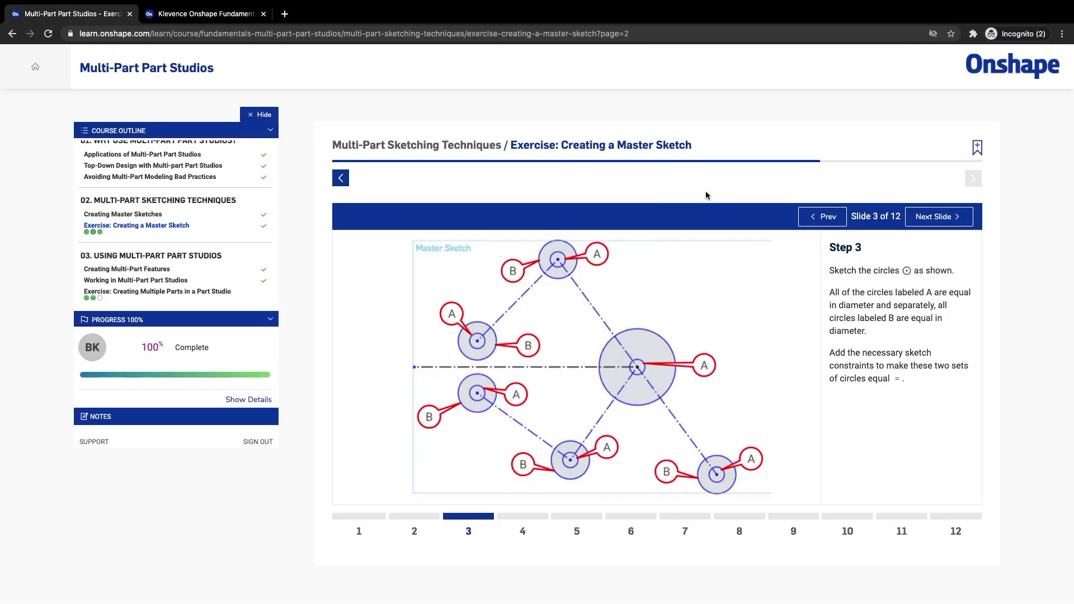
left_click(913, 220)
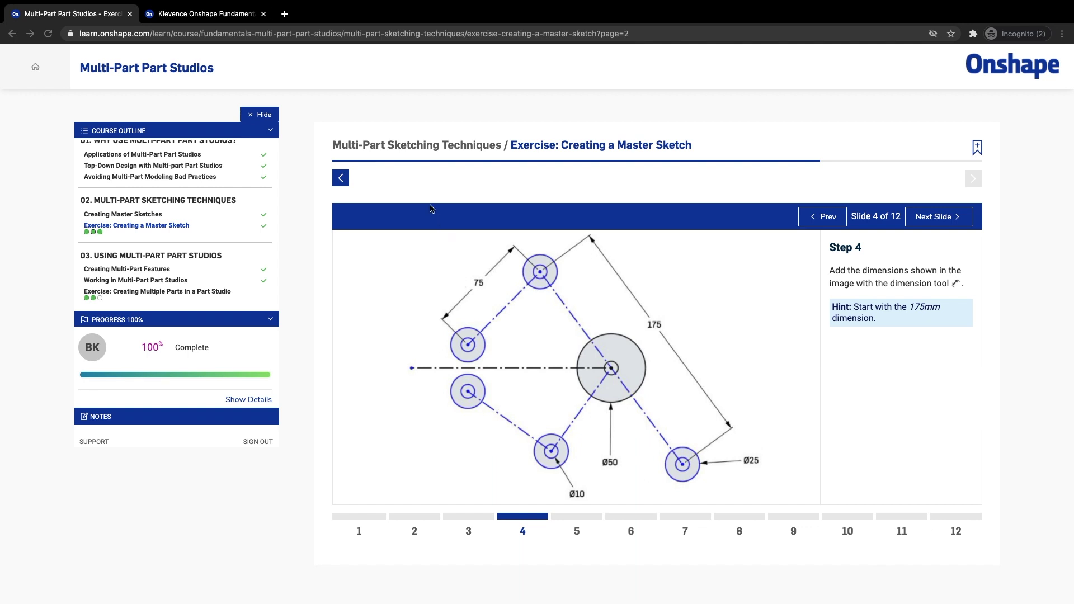
left_click(217, 15)
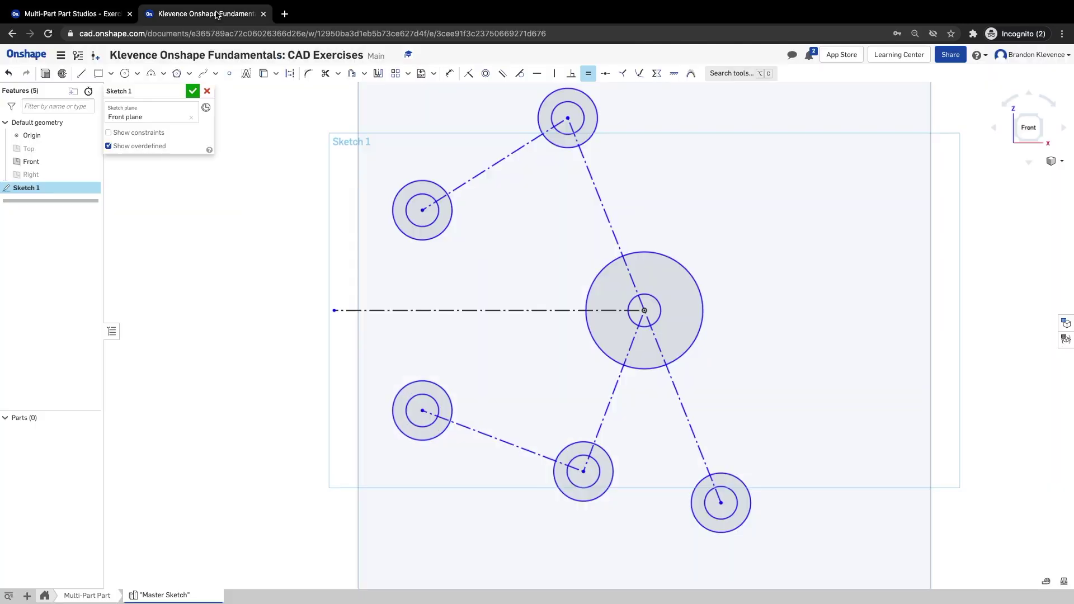
Display the sketch's constraints to review them, and hide them again
left_click(129, 133)
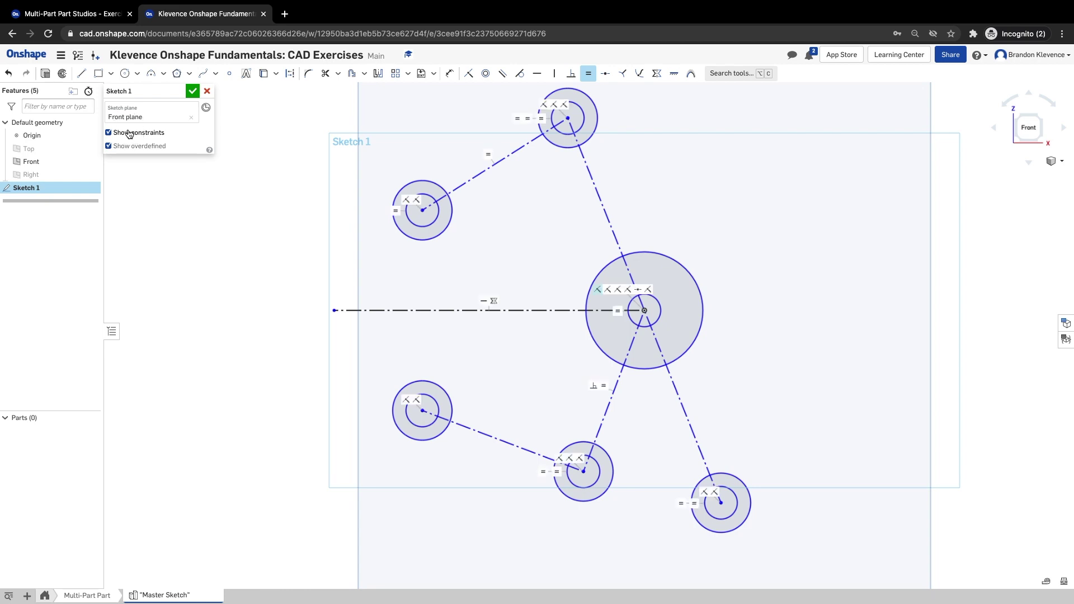
left_click(108, 133)
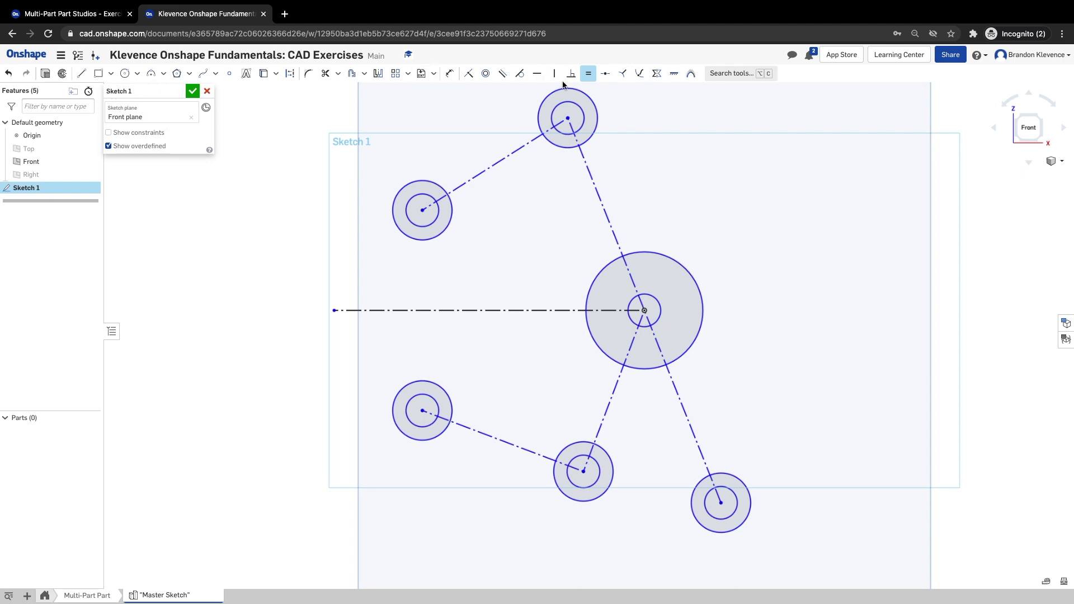
Dimension the distance between the two upper arm circle centres as 75 mm
left_click(447, 74)
left_click(422, 210)
left_click(568, 118)
left_click(448, 122)
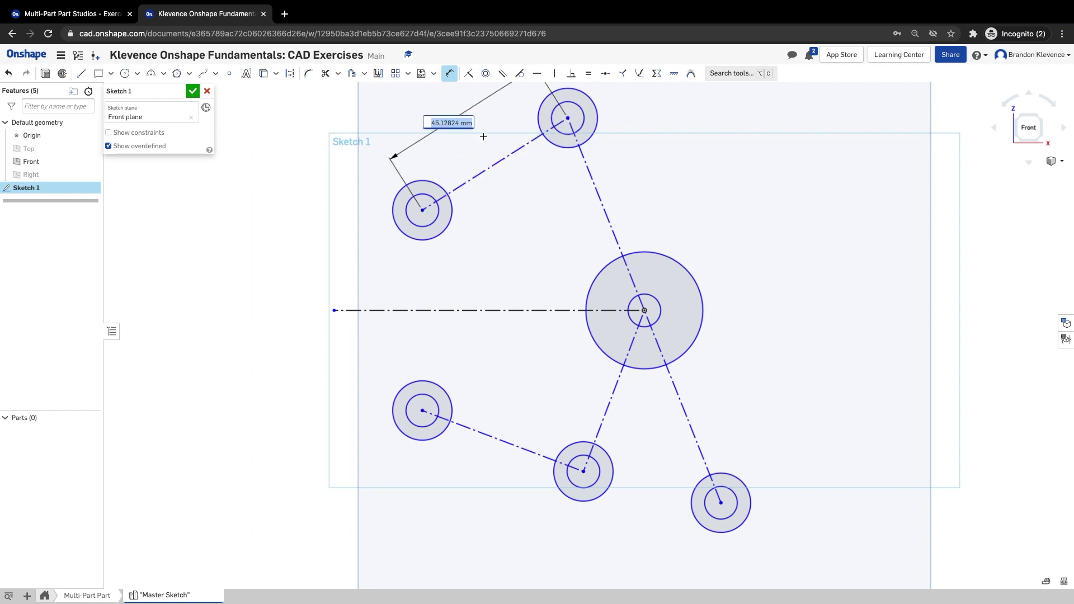
key("Return")
scroll(570, 230, "up", 3)
scroll(571, 229, "down", 8)
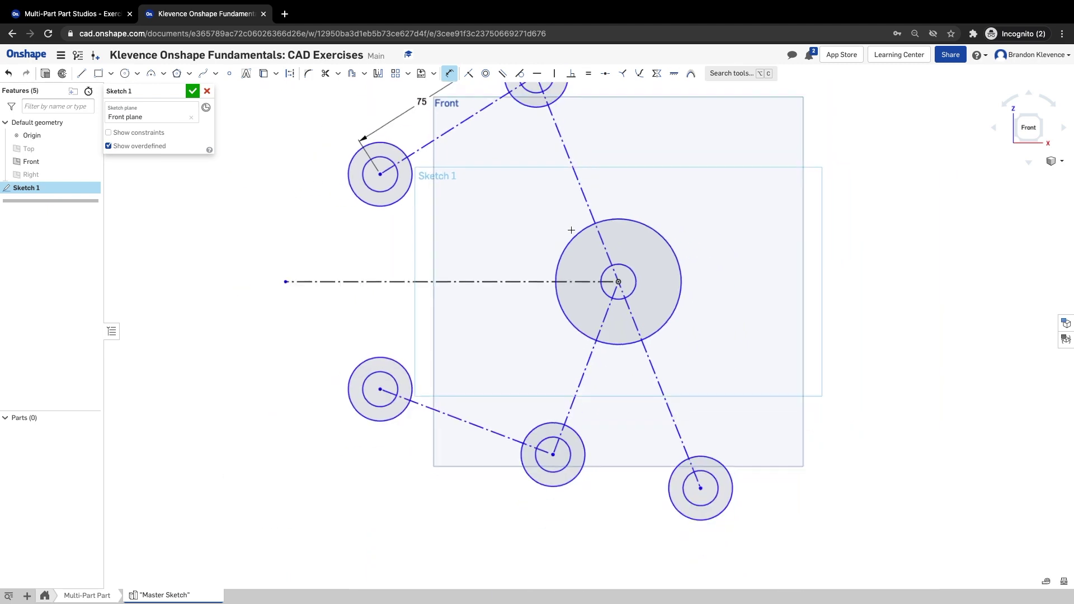
Dimension the long slanted line running through the origin as 175 mm
scroll(576, 137, "up", 2)
left_click(561, 258)
left_click(670, 244)
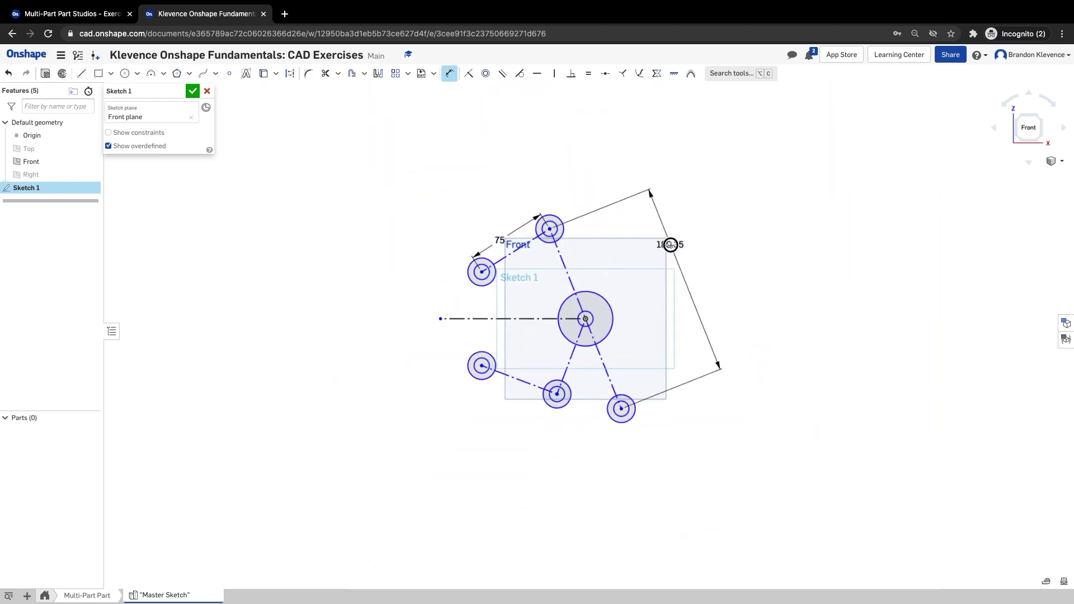
type("175")
key("Return")
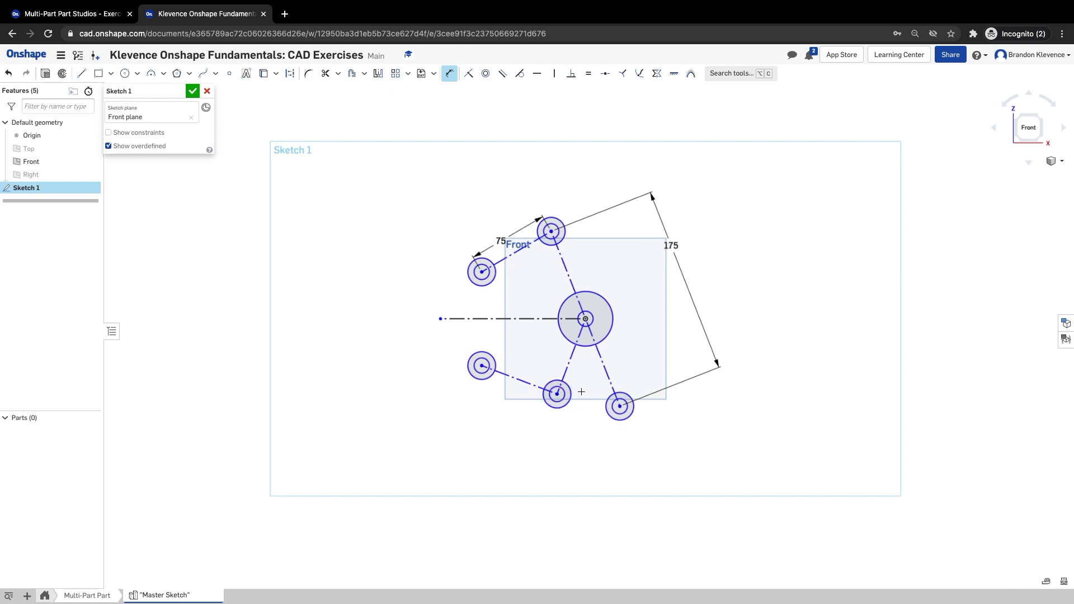
Add diameter dimensions to the inner circle at the lower joint and the outer circle at the lower-right endpoint
left_click(558, 401)
left_click(559, 434)
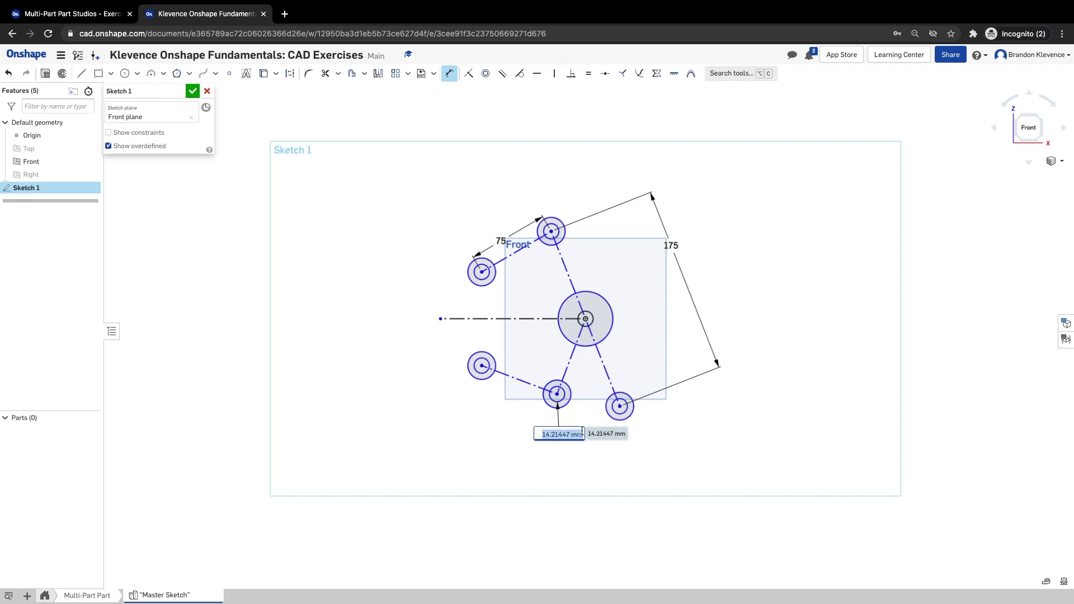
left_click(627, 412)
left_click(676, 440)
scroll(582, 424, "up", 4)
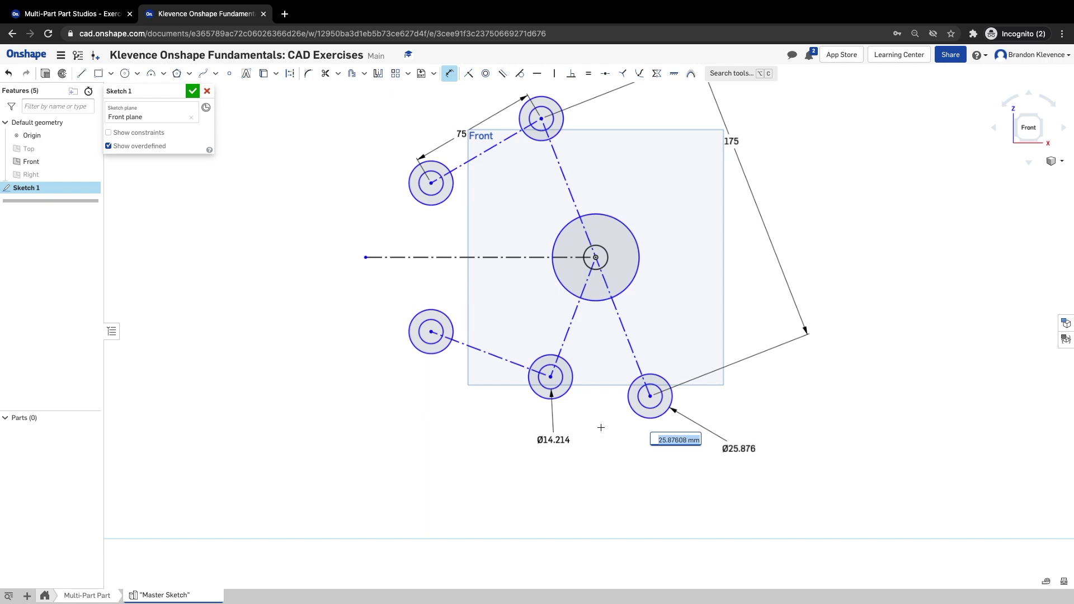
key("Return")
Set the lower-right outer circle's diameter to 25 mm and the lower joint's inner circle diameter to 10 mm
double_click(739, 448)
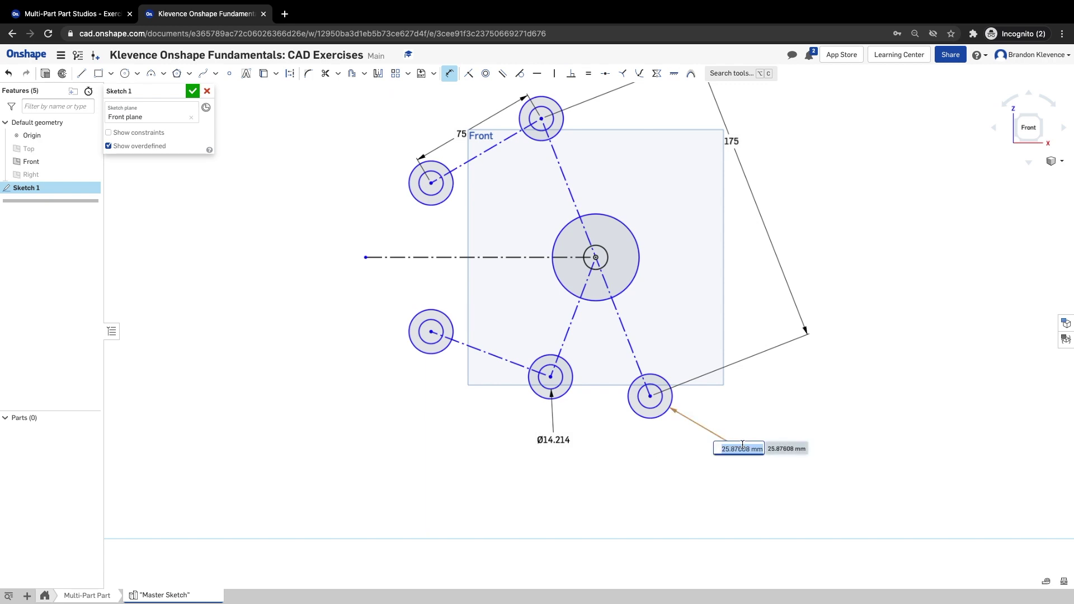
type("25")
key("Return")
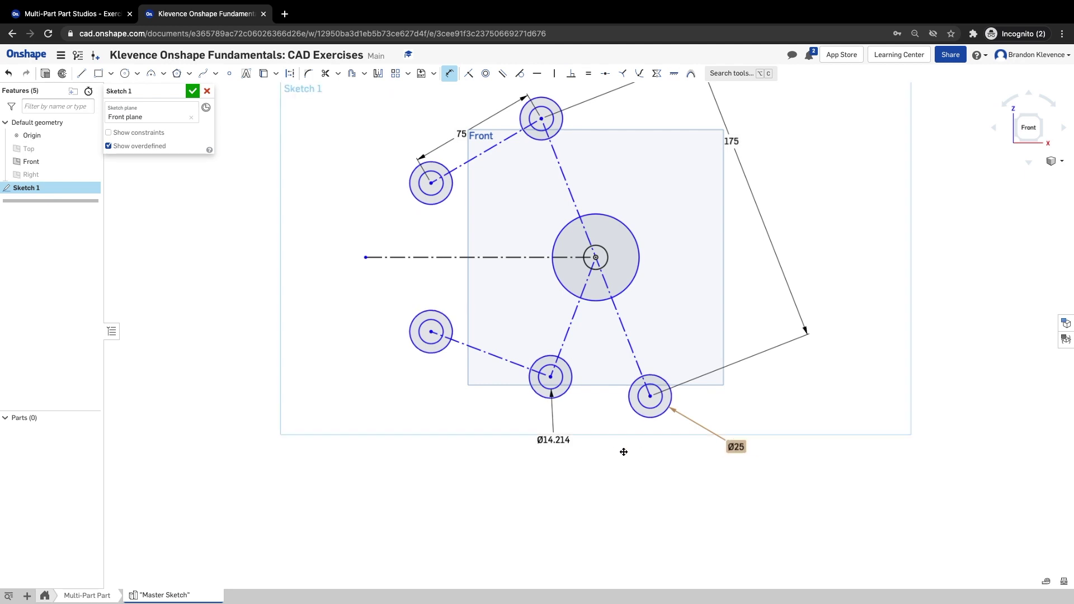
double_click(553, 439)
type("10")
key("Return")
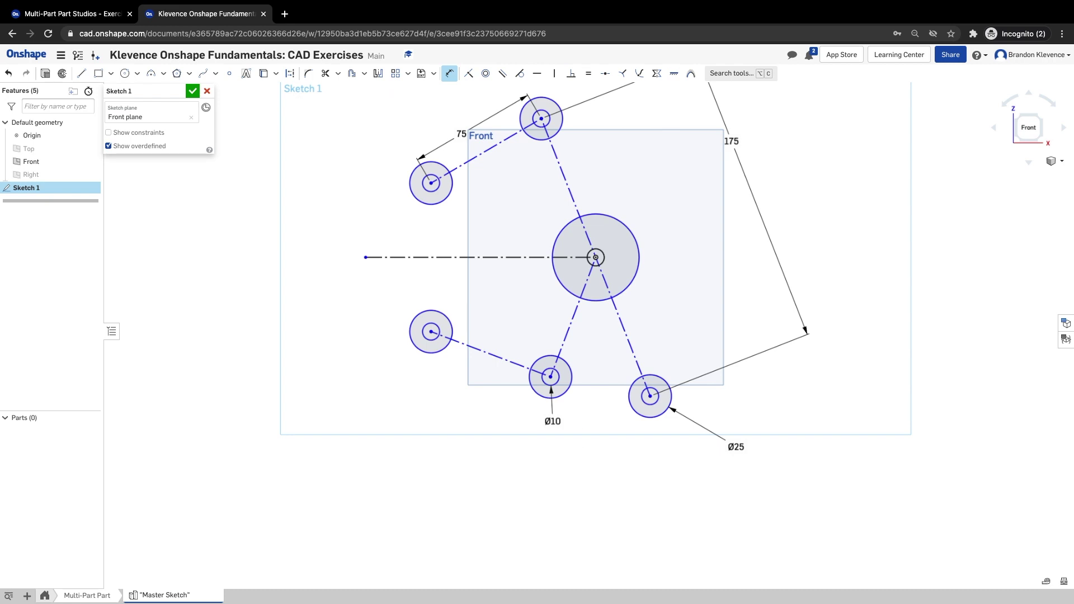
Check the course's Step 4 drawing, and in the sketch dimension the large circle around the origin as 50 mm in diameter
left_click(89, 12)
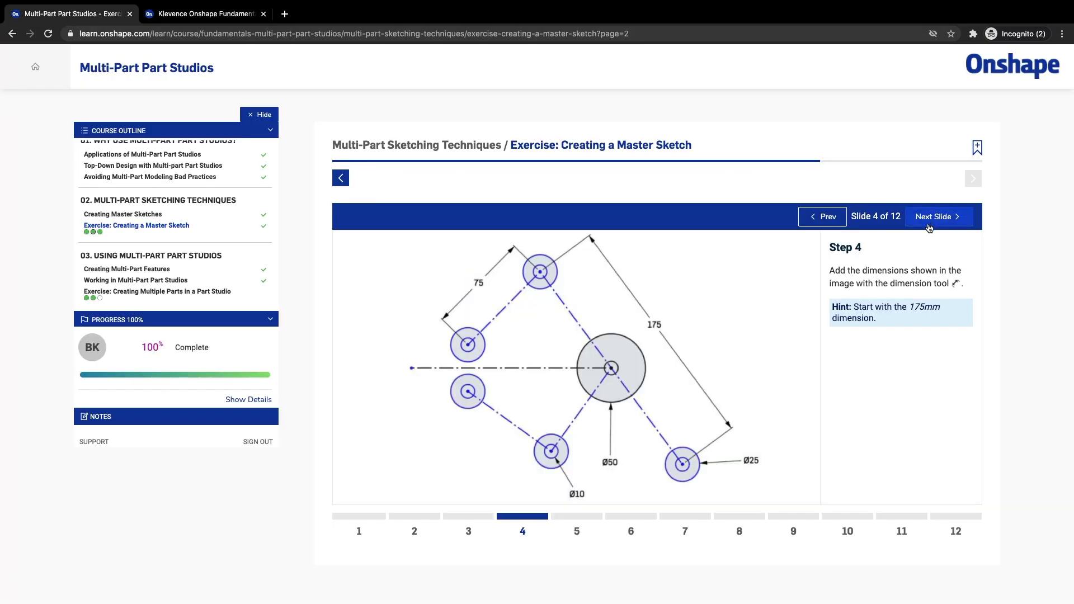
left_click(199, 15)
left_click(636, 277)
left_click(729, 286)
type("50")
key("Return")
Advance the course exercise to Step 5, and in the sketch move the 10 mm diameter dimension farther below its circle
left_click(96, 14)
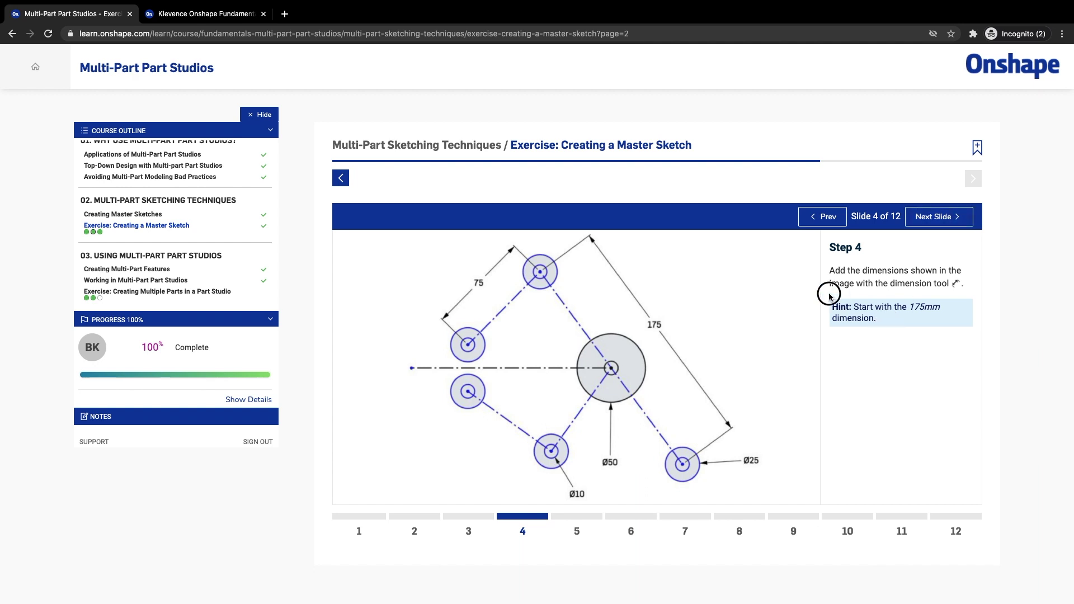
left_click(931, 218)
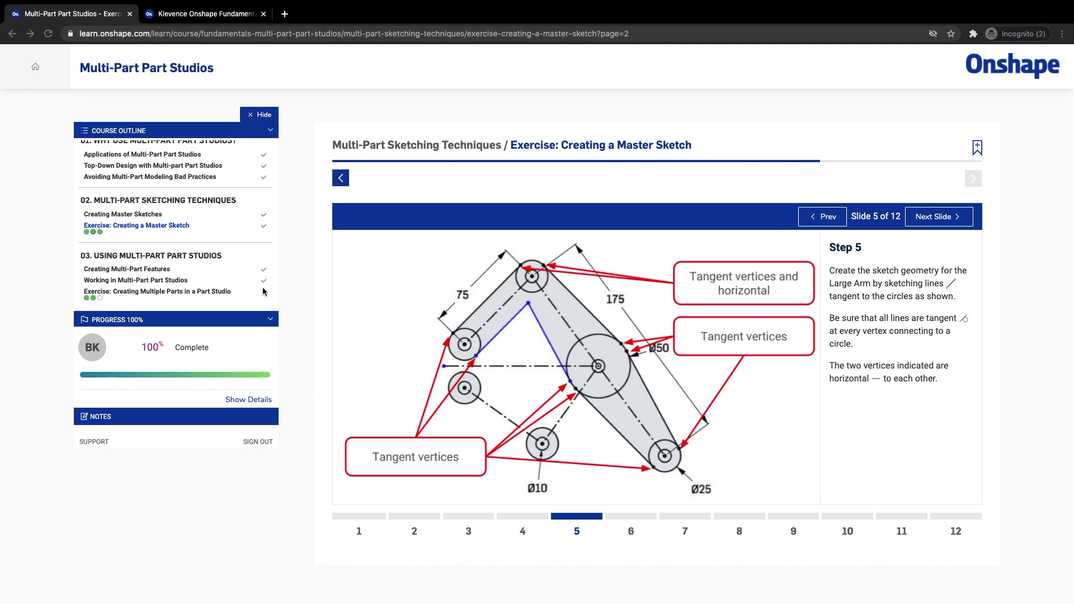
left_click(192, 17)
scroll(481, 212, "down", 5)
scroll(473, 202, "up", 8)
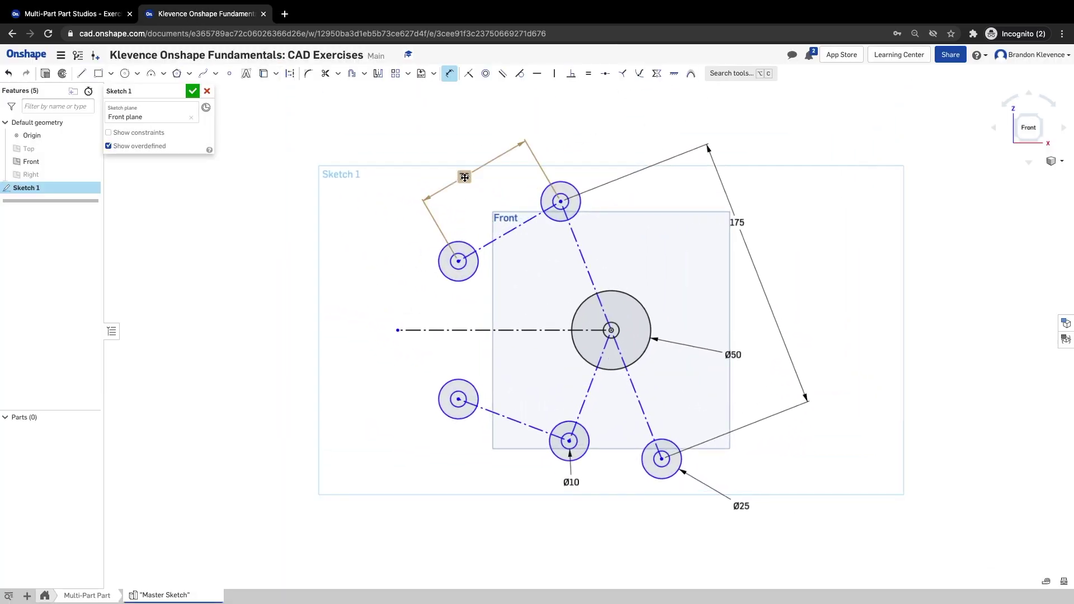
left_click_drag(573, 479, 572, 507)
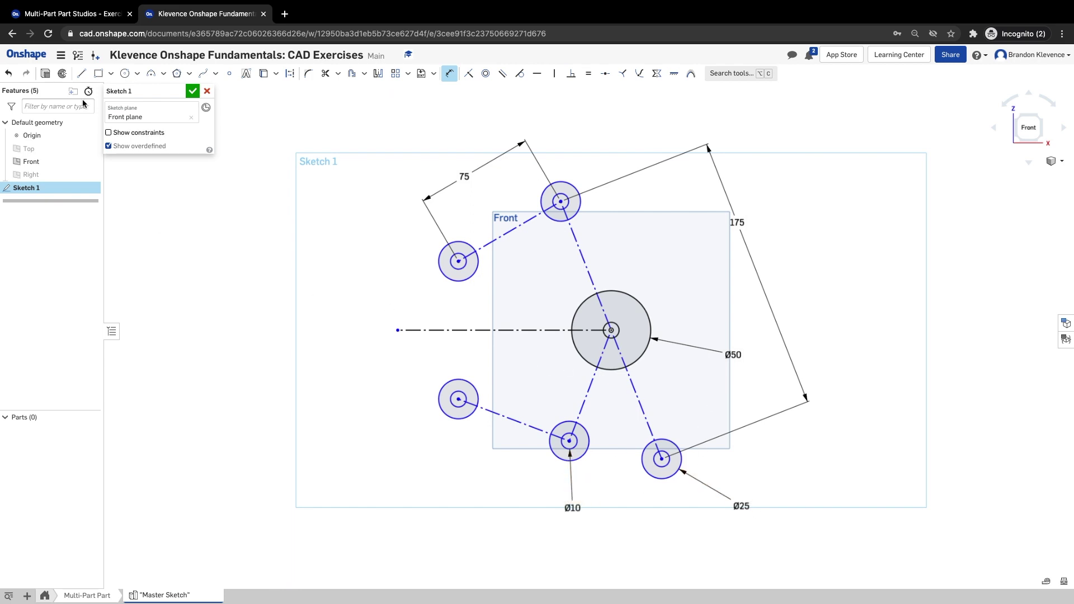
Draw a line about 75 mm long along the upper edge of the upper arm, joining its two outer circles
key("l")
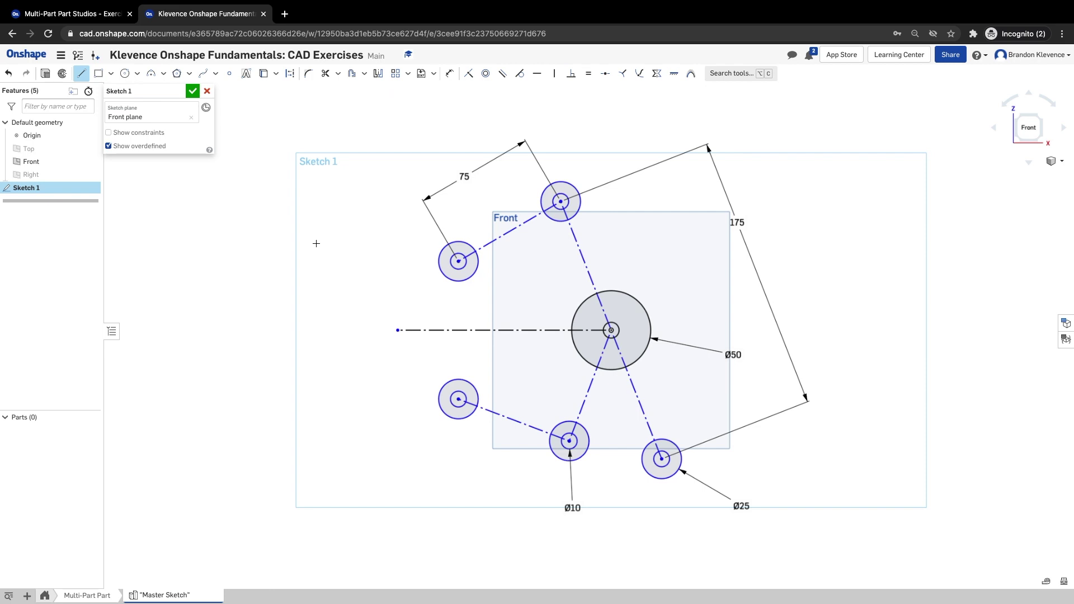
left_click(448, 243)
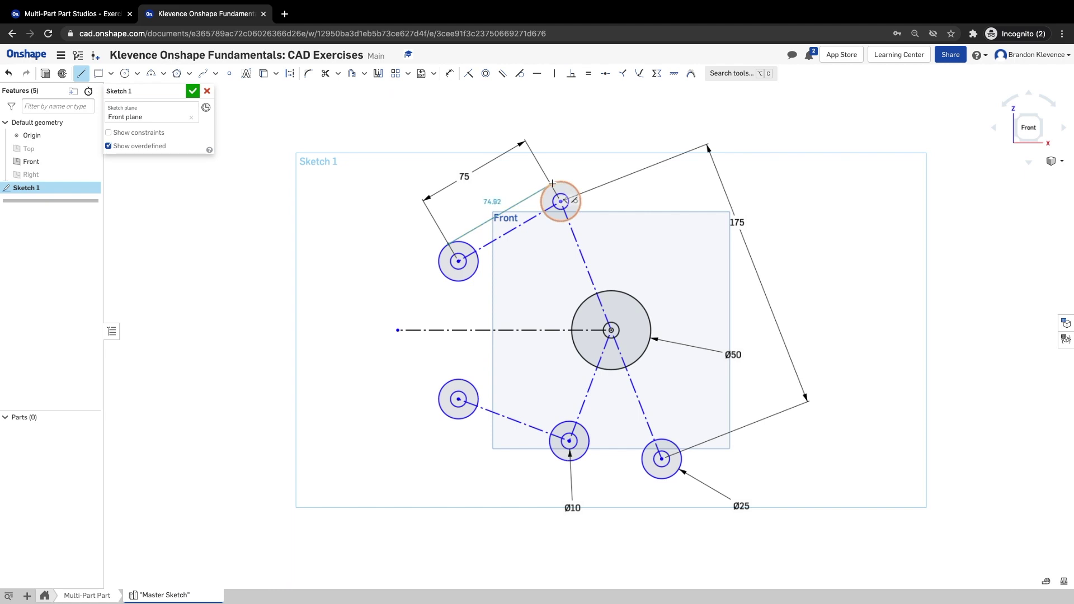
left_click(552, 183)
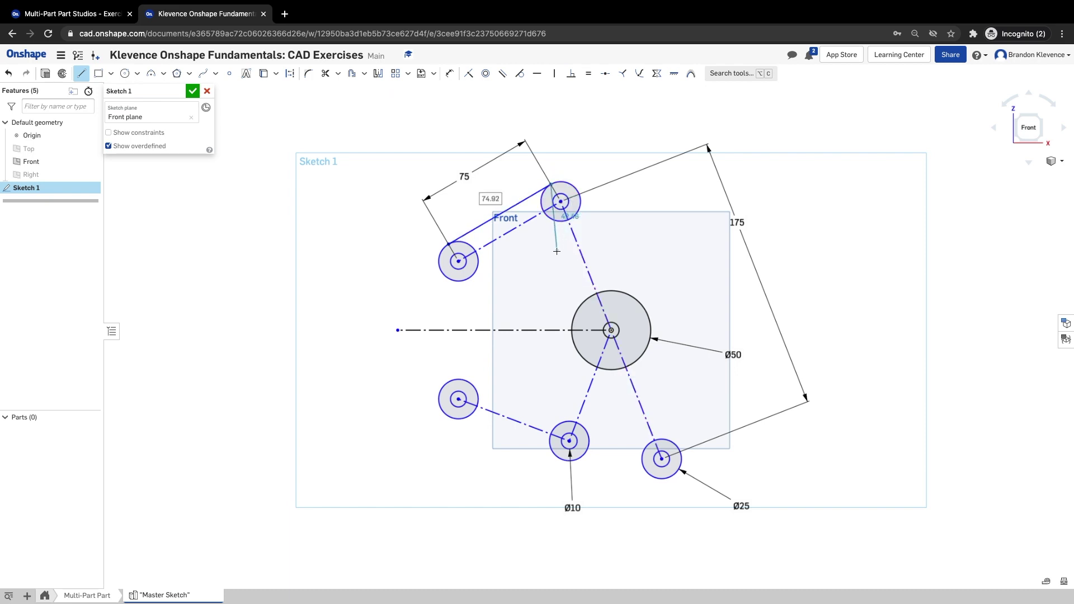
key("Escape")
Draw two connected lines, about 58 mm and 67 mm long, from the upper-left outer circle through an inner corner to the 50 mm circle
key("l")
left_click(466, 279)
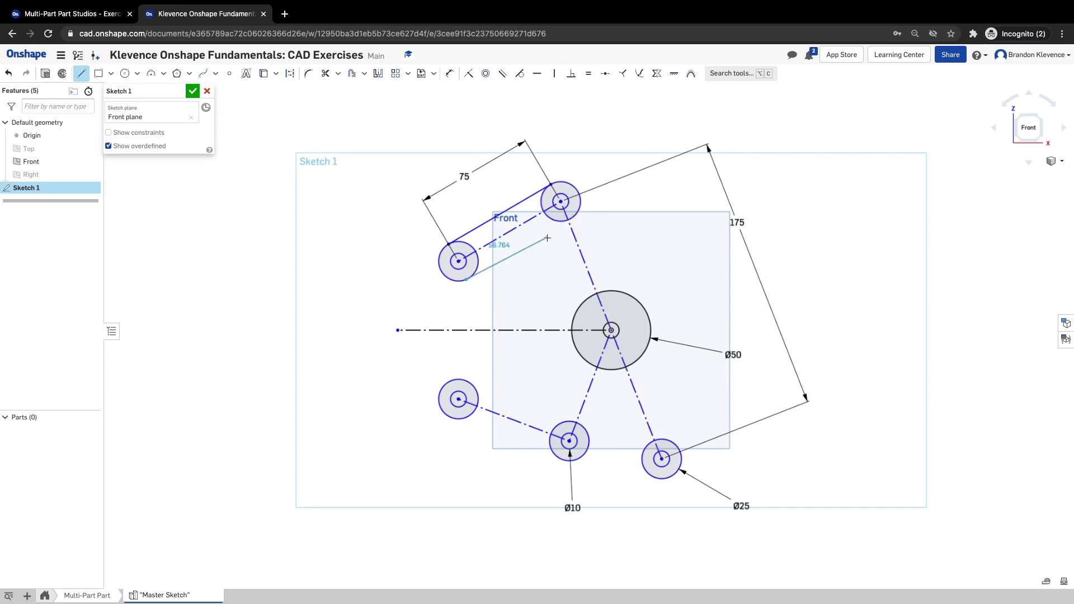
left_click(546, 238)
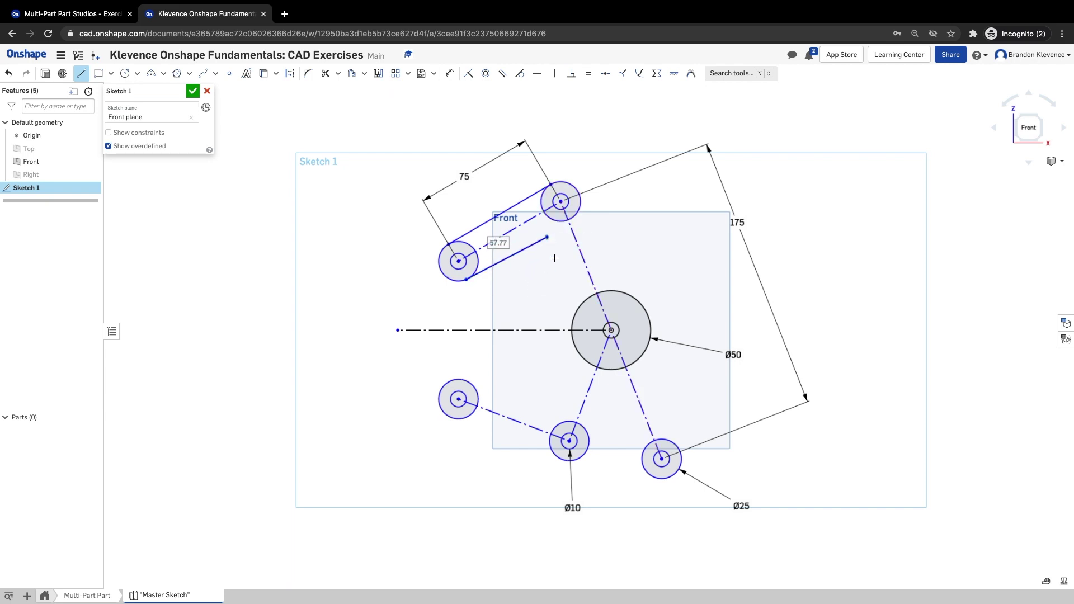
left_click(572, 338)
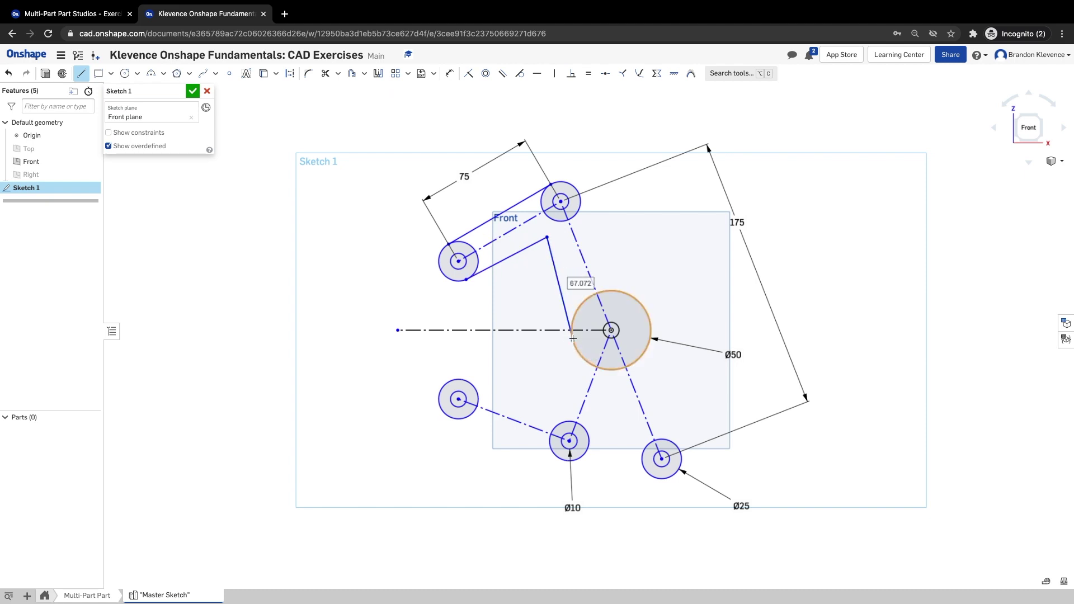
key("Escape")
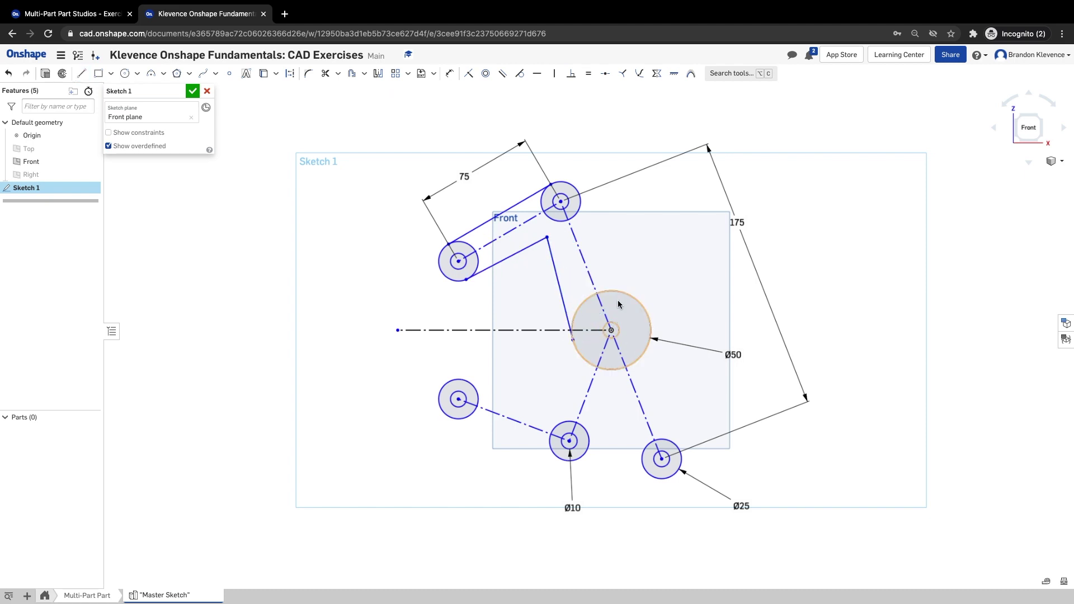
Draw a line from the right side of the top outer circle to the upper right of the 50 mm circle
key("l")
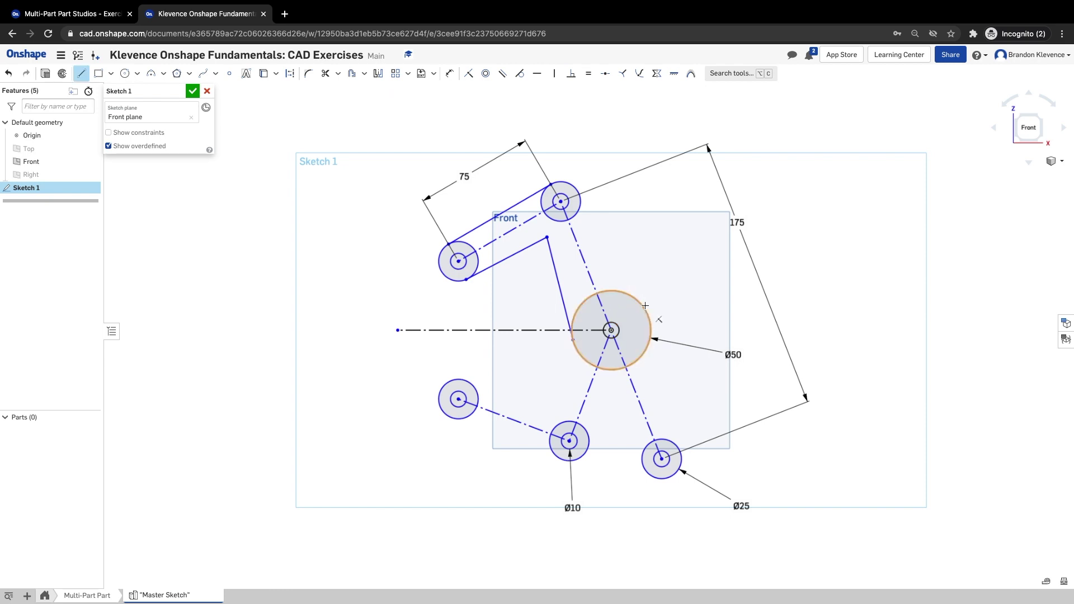
left_click(580, 193)
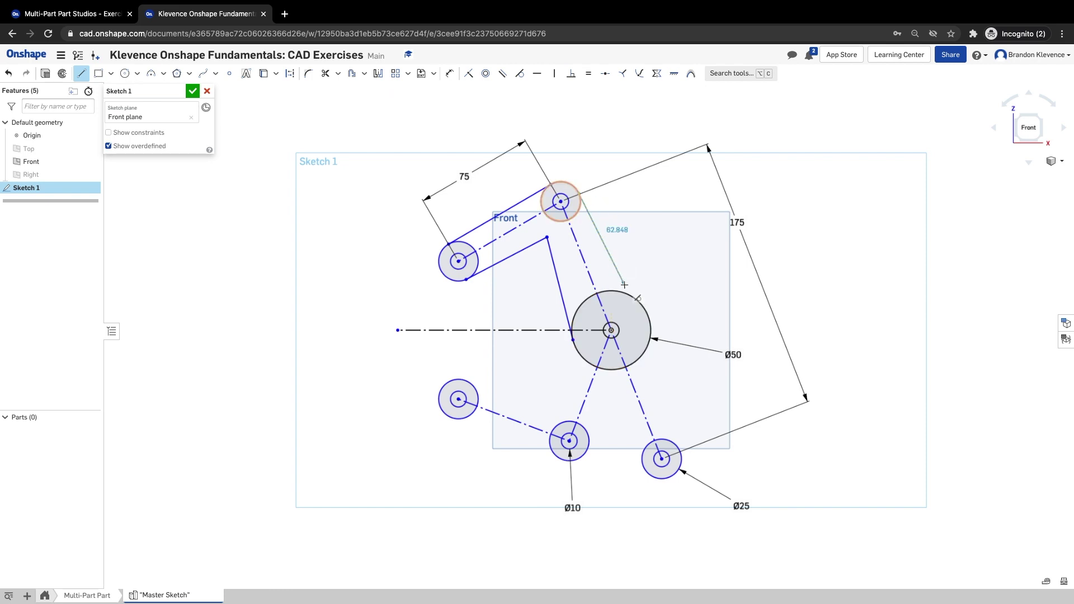
left_click(644, 310)
key("Escape")
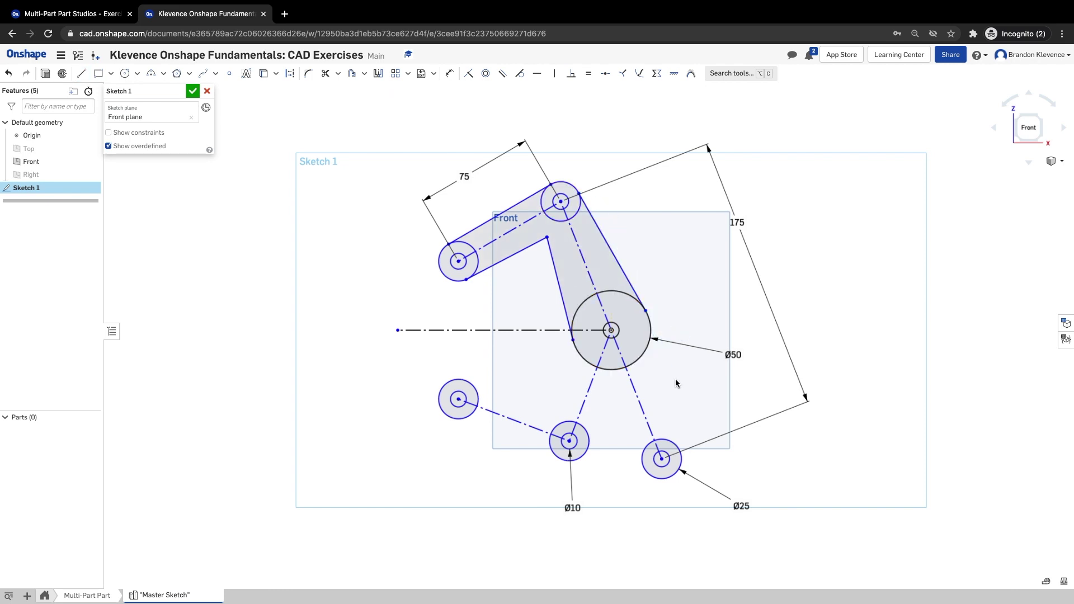
Draw two lines, about 84 mm long each, joining both sides of the 50 mm circle to the lower-right outer circle
key("l")
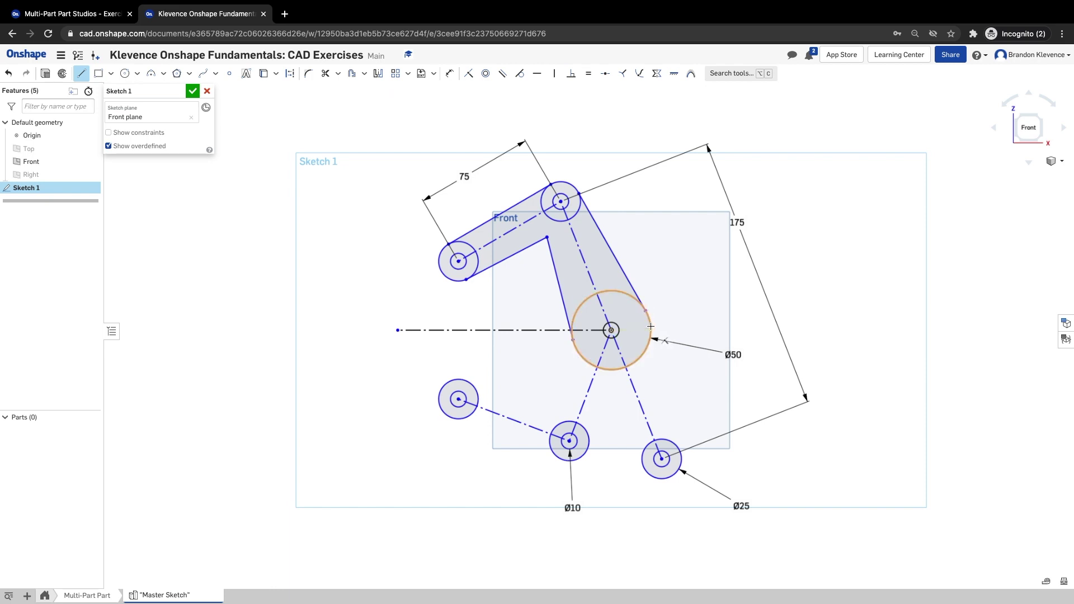
left_click(651, 325)
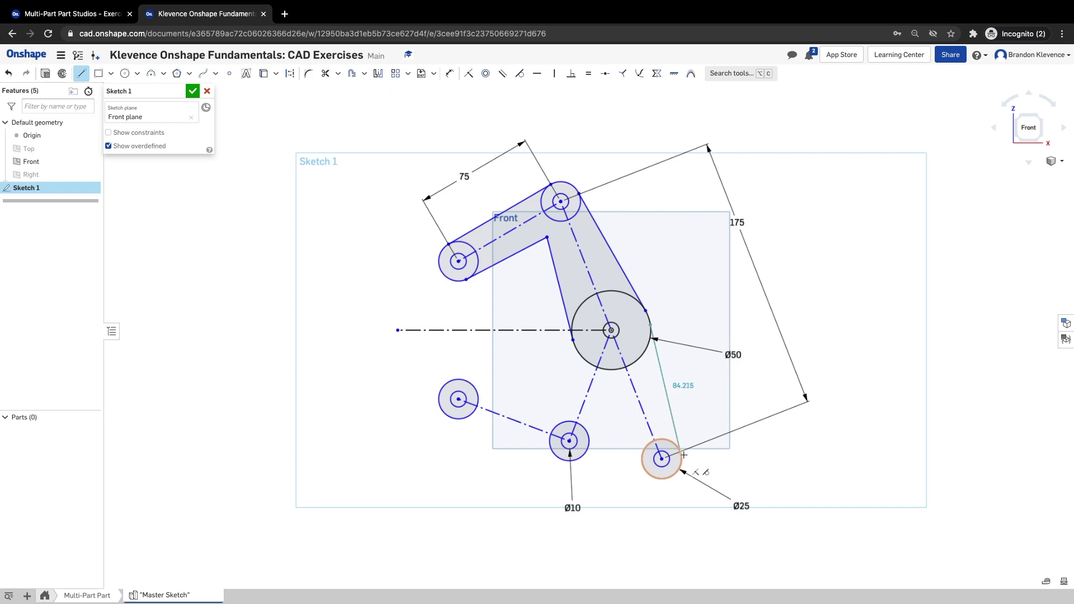
left_click(681, 452)
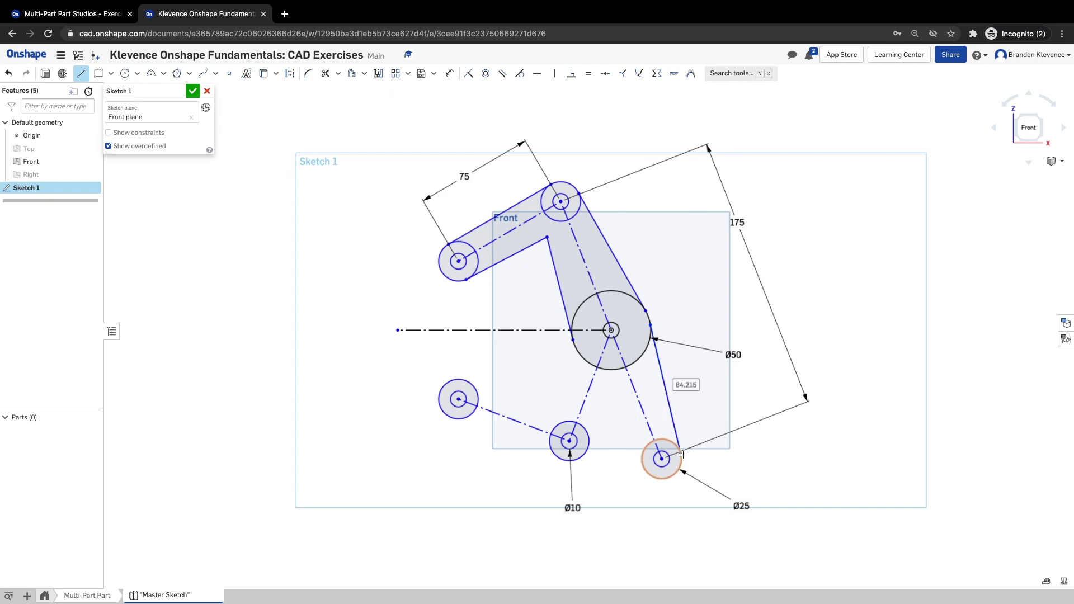
key("Escape")
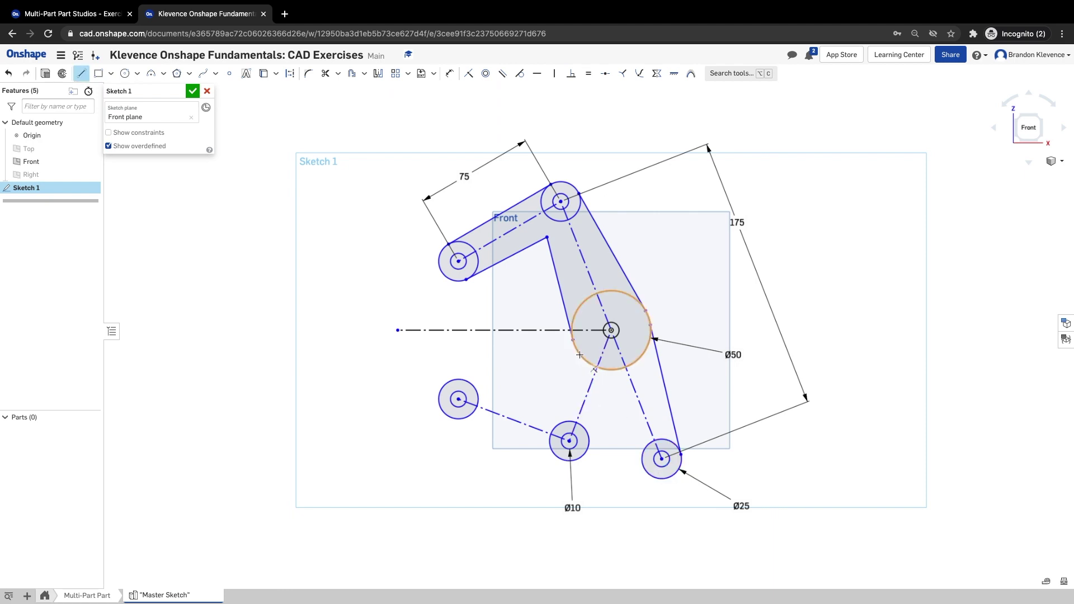
left_click(643, 468)
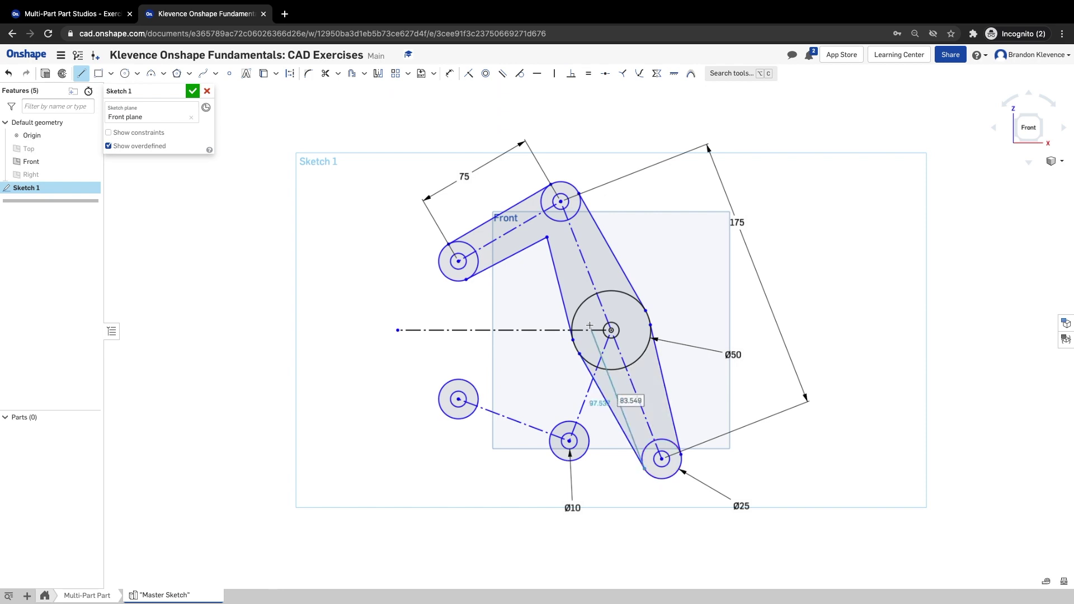
key("Escape")
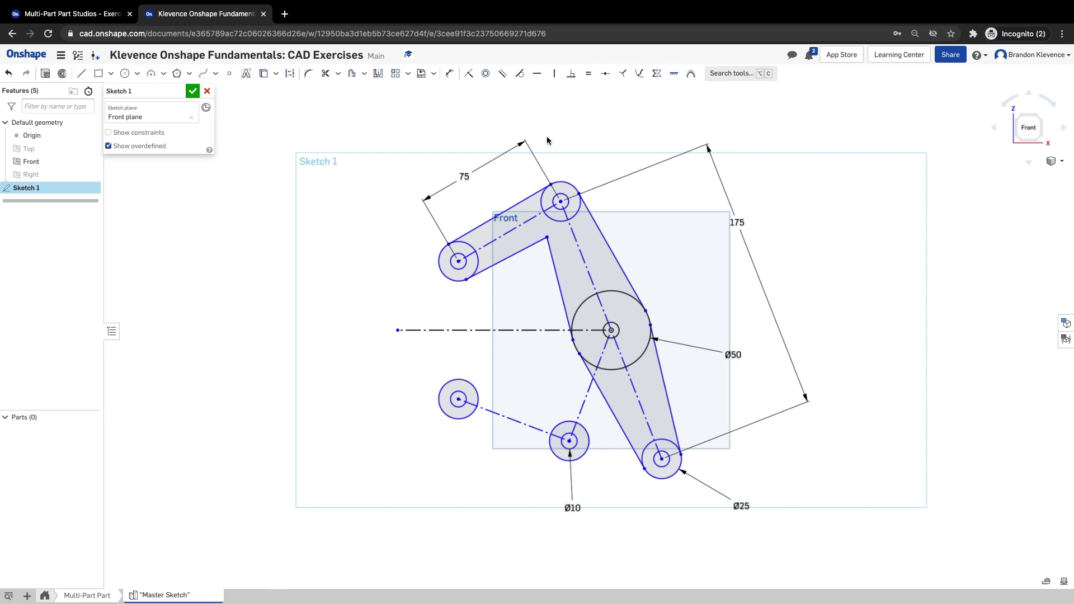
Apply tangent constraints between the large arm's upper edge lines and the circles they touch, including the 50 mm circle
left_click(520, 73)
left_click(464, 243)
left_click(464, 242)
left_click(480, 262)
left_click(480, 262)
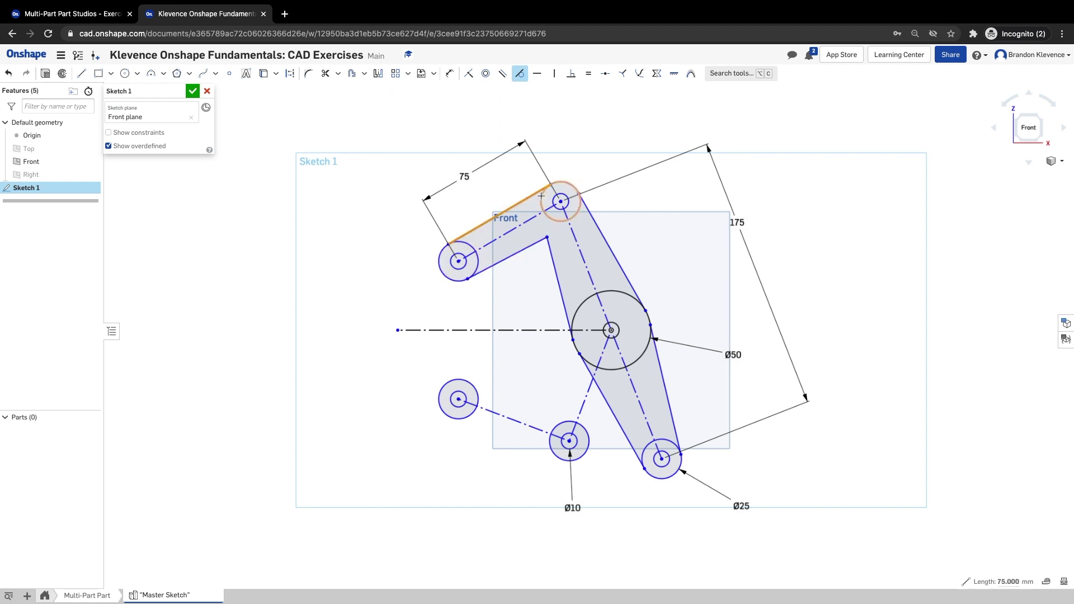
left_click(604, 234)
left_click(617, 302)
left_click(560, 287)
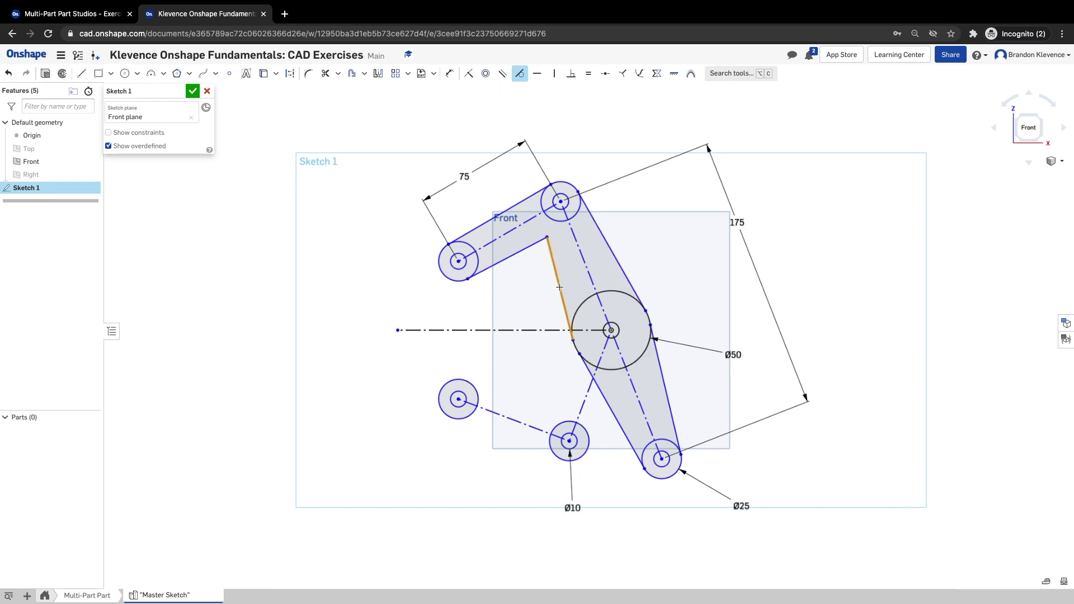
left_click(577, 302)
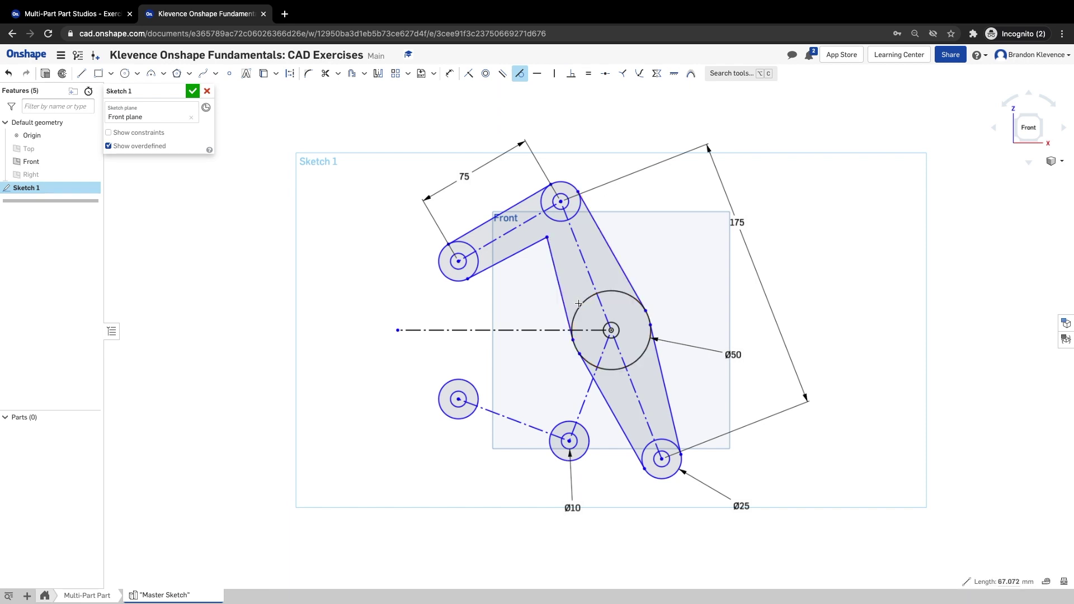
Make the two lower edge lines of the large arm tangent to the 50 mm circle and to the lower-right outer circle
left_click(605, 397)
left_click(609, 370)
left_click(659, 358)
left_click(643, 355)
left_click(675, 430)
left_click(672, 445)
left_click(629, 442)
left_click(645, 450)
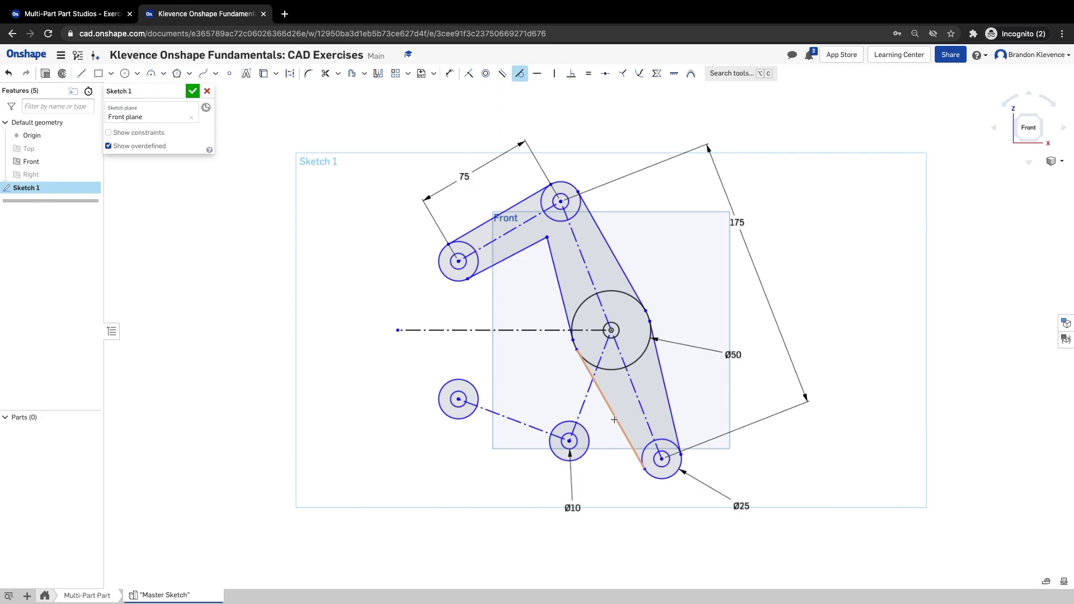
Review Steps 5 and 6 of the course exercise for the remaining large arm constraints, and return to the sketch
key("ctrl+shift+Tab")
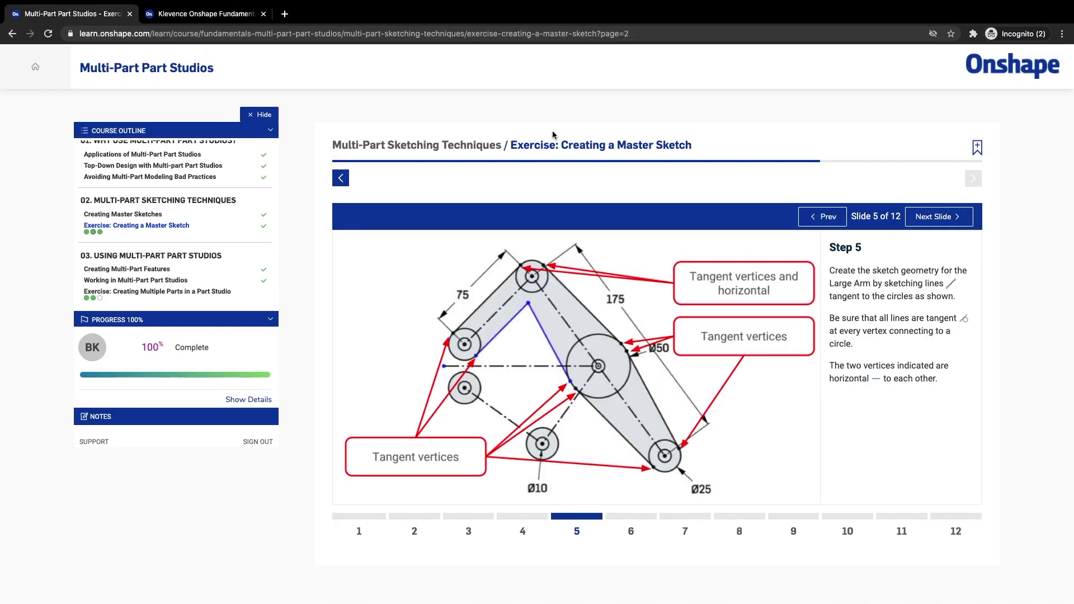
left_click(920, 218)
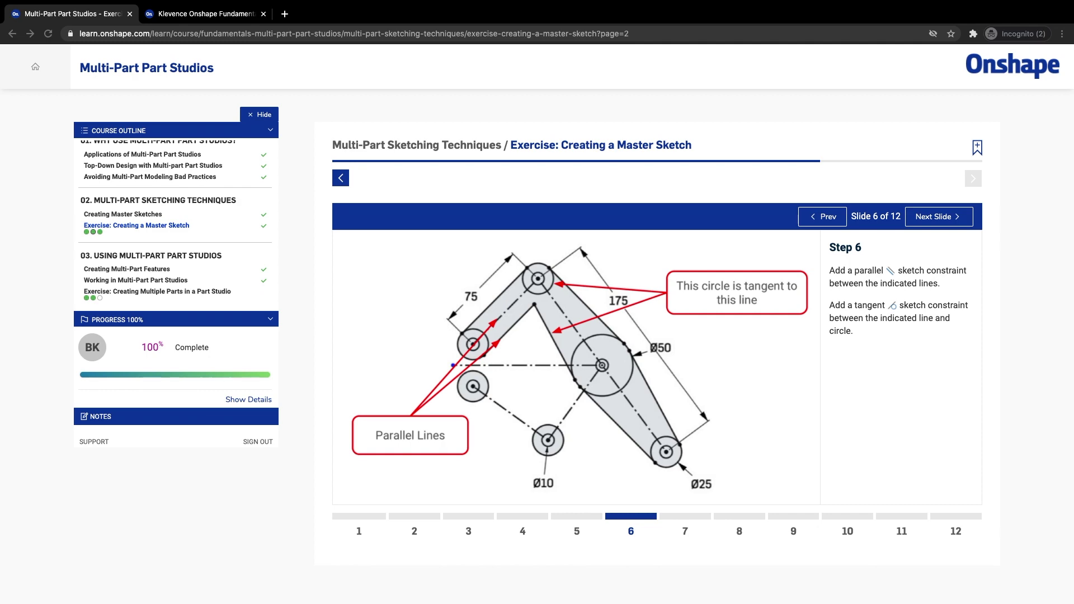
left_click(193, 12)
left_click(819, 217)
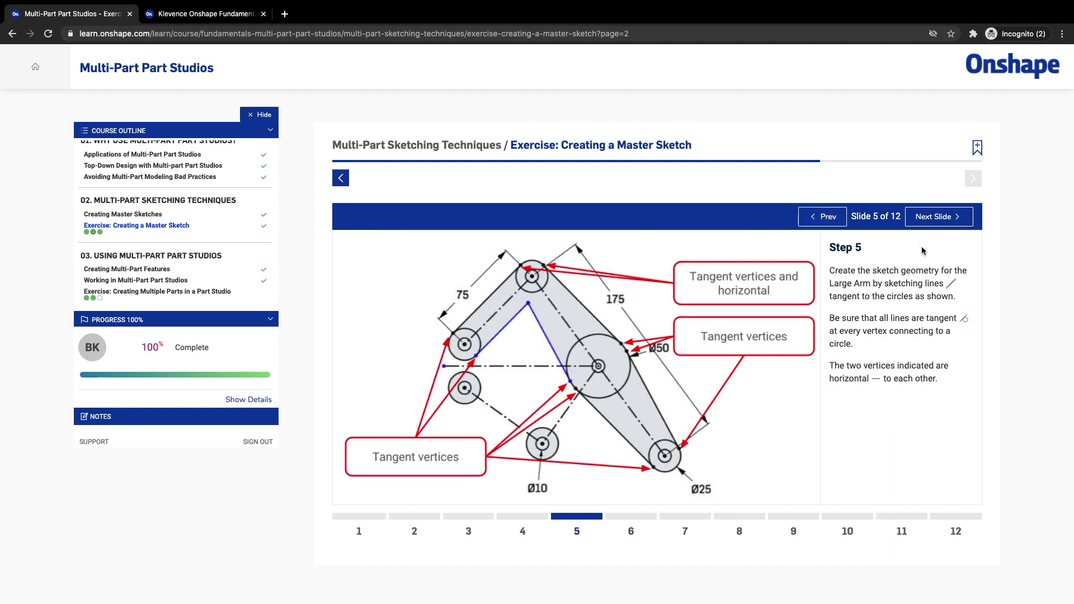
left_click(950, 218)
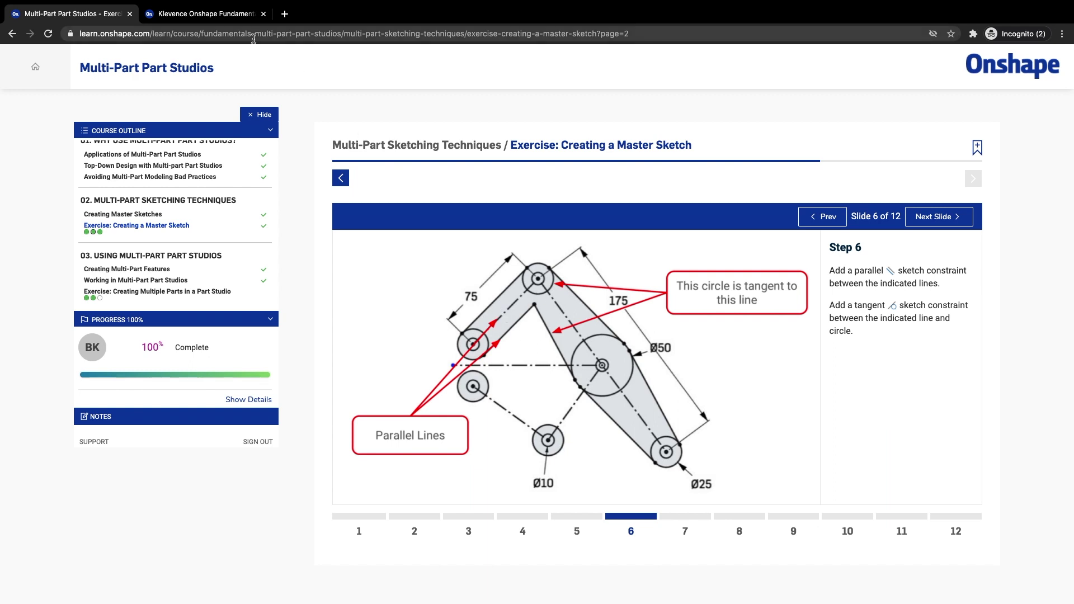
left_click(207, 14)
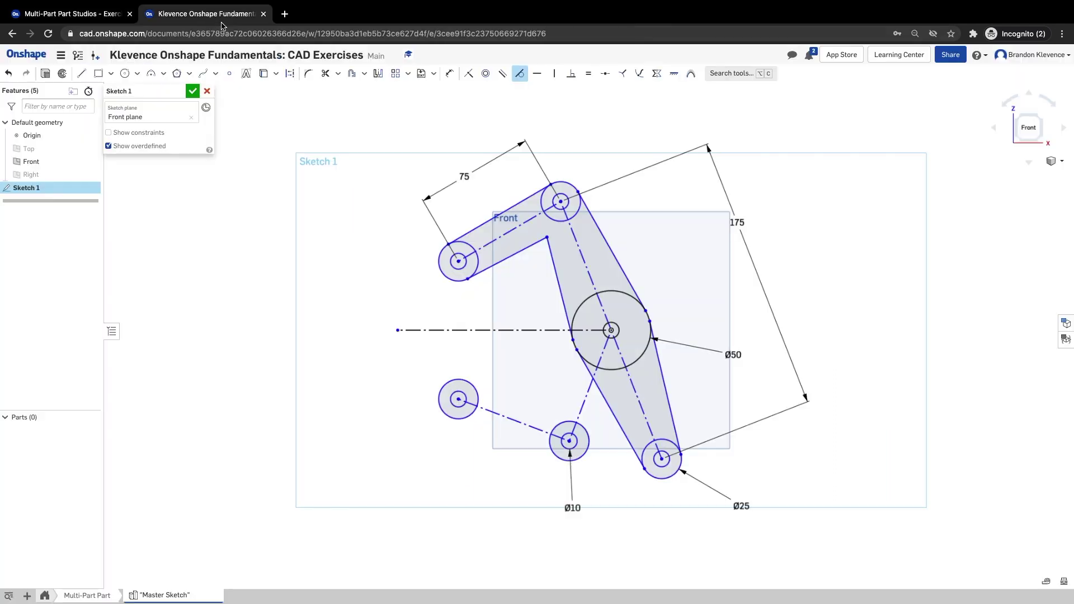
Make the upper arm's lower edge line parallel to the arm's construction centreline
left_click(588, 73)
left_click(502, 73)
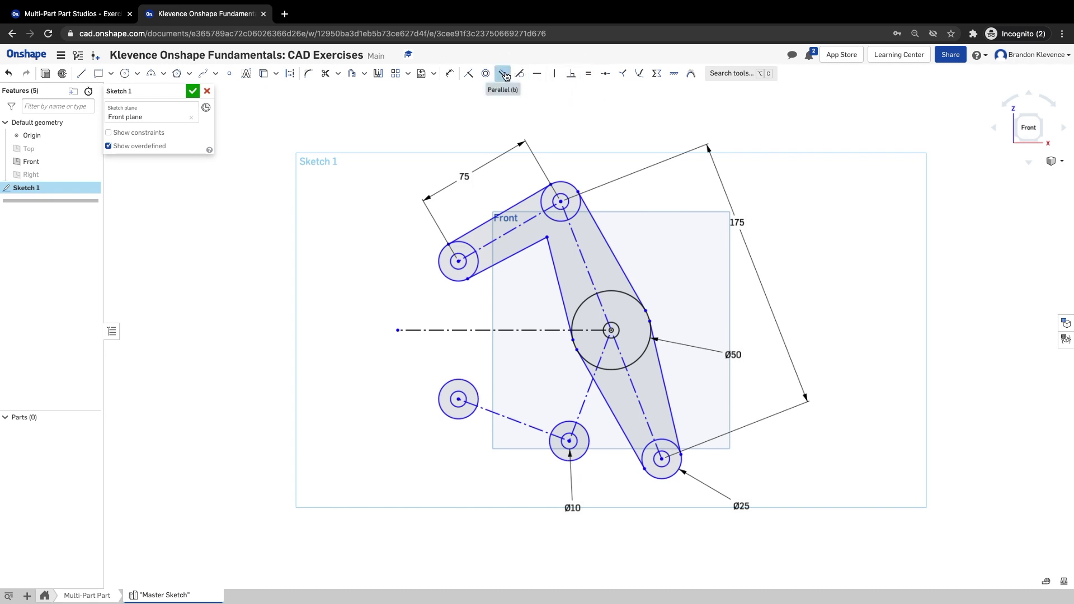
left_click(506, 236)
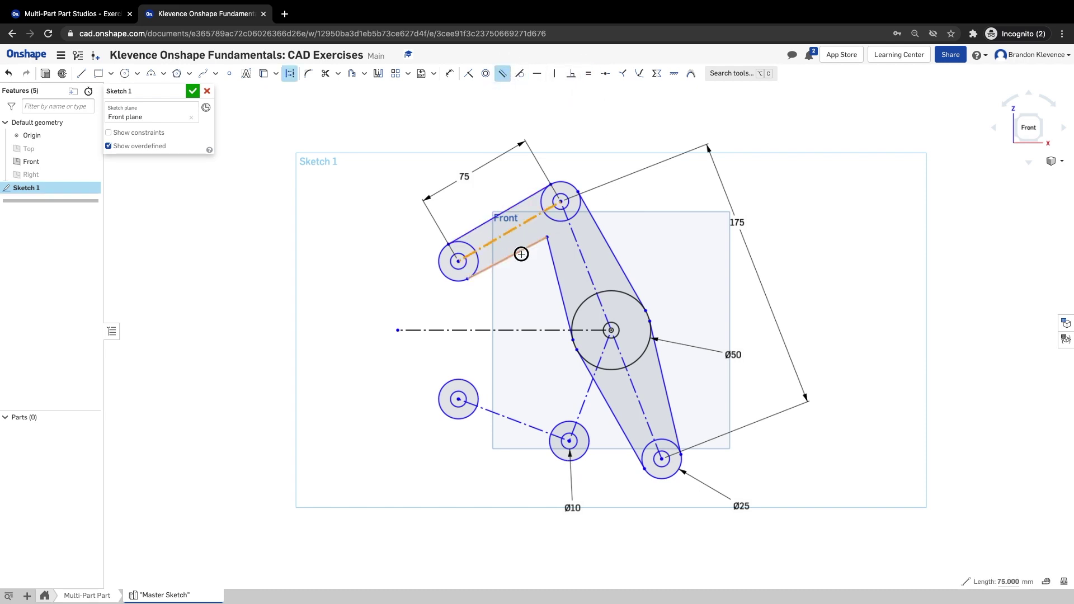
left_click(525, 250)
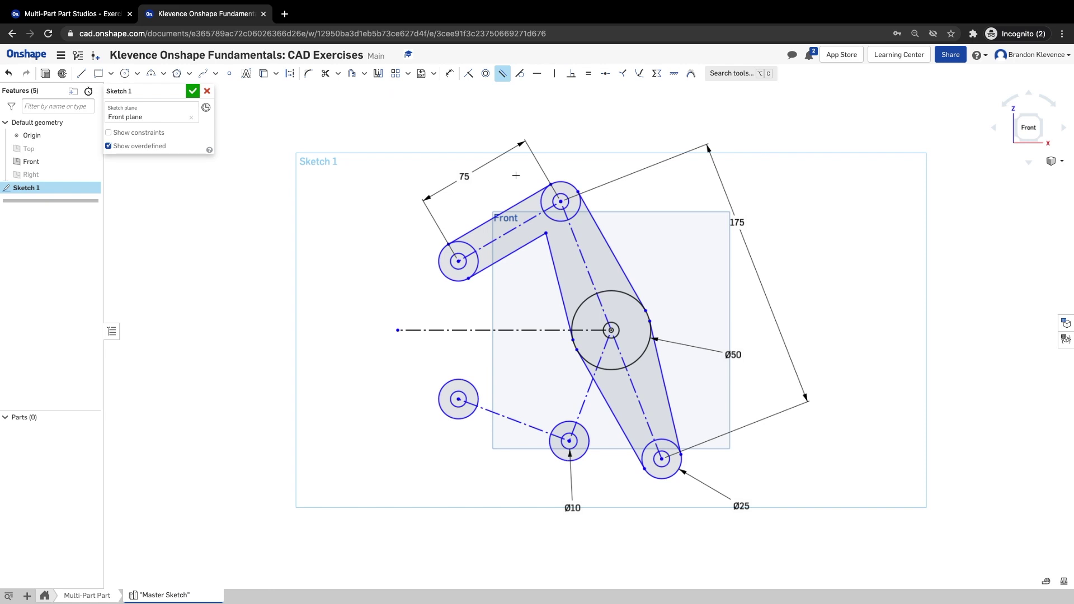
Make the inner line between the arm's corner and the 50 mm circle tangent to the top outer circle, and return to the course exercise
left_click(522, 75)
left_click(554, 255)
left_click(558, 222)
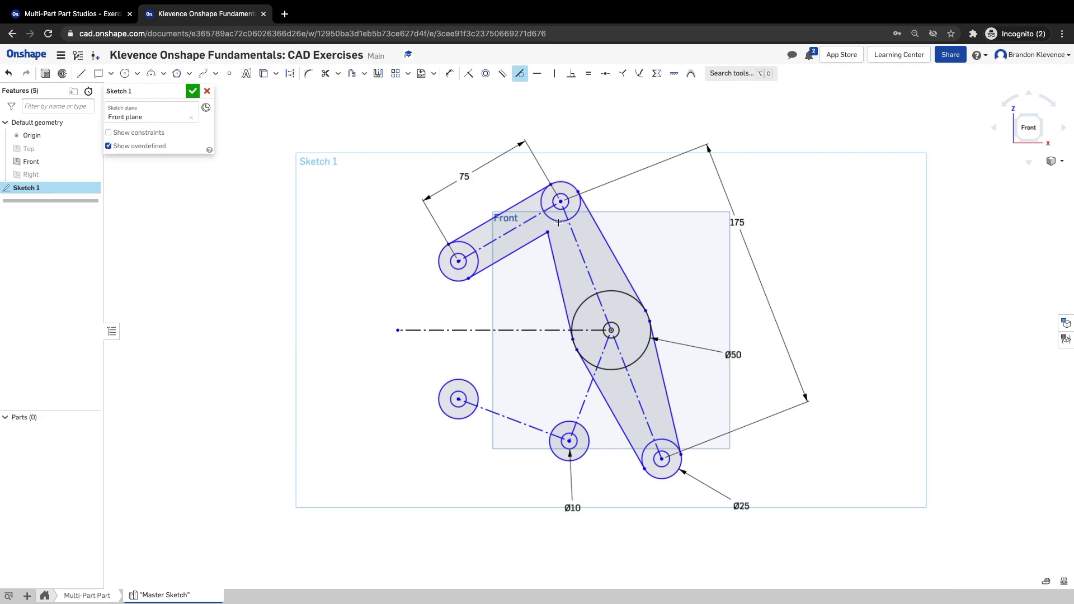
left_click(127, 16)
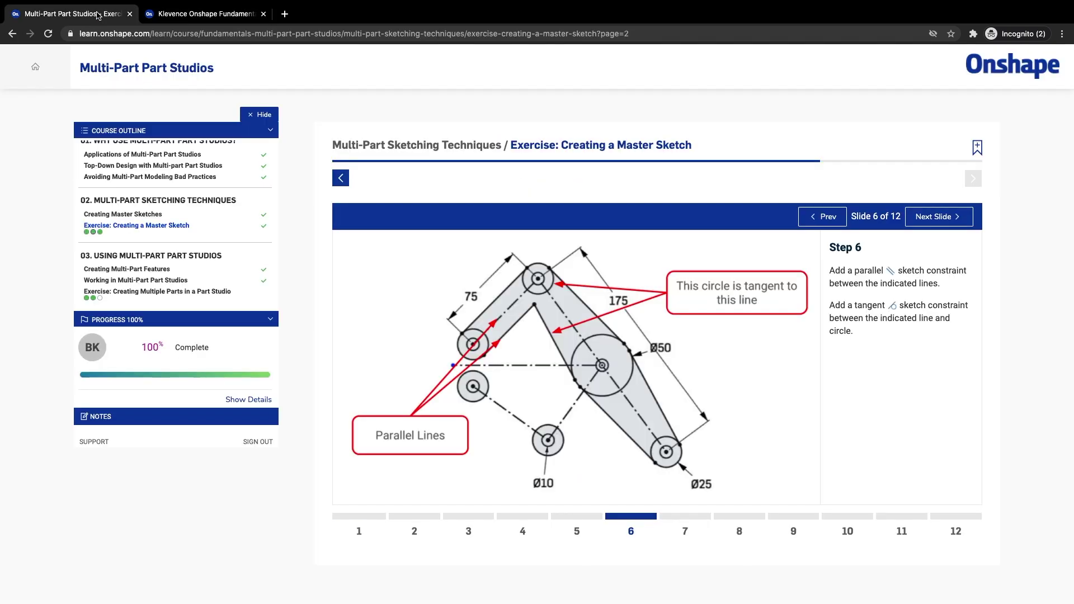
Review Step 7 of the course exercise for the small arm geometry, and return to the sketch with the Line tool
left_click(953, 218)
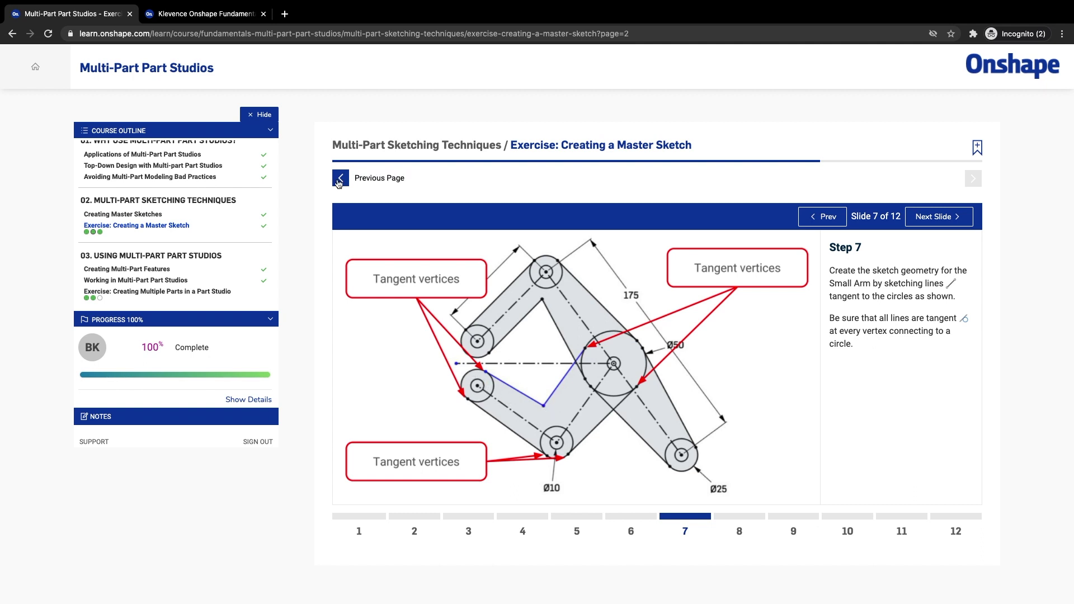
left_click(184, 14)
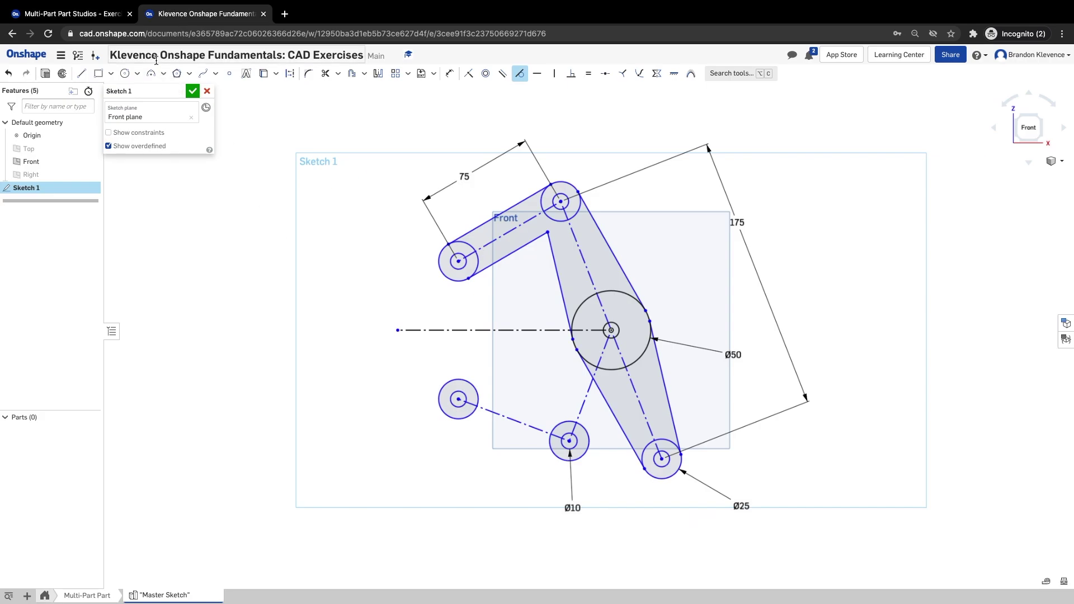
left_click(103, 21)
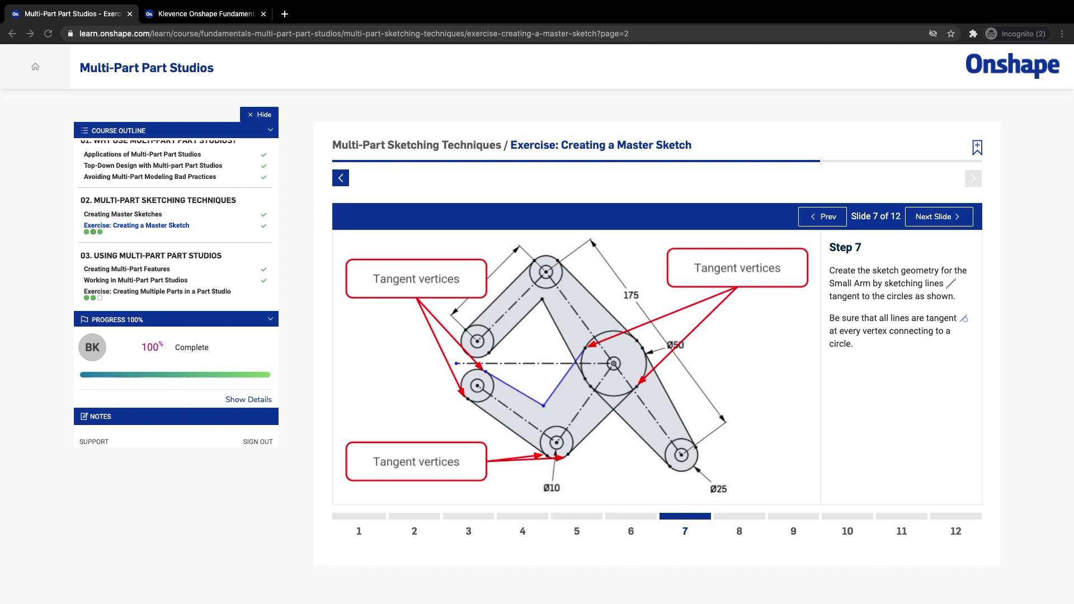
left_click(187, 15)
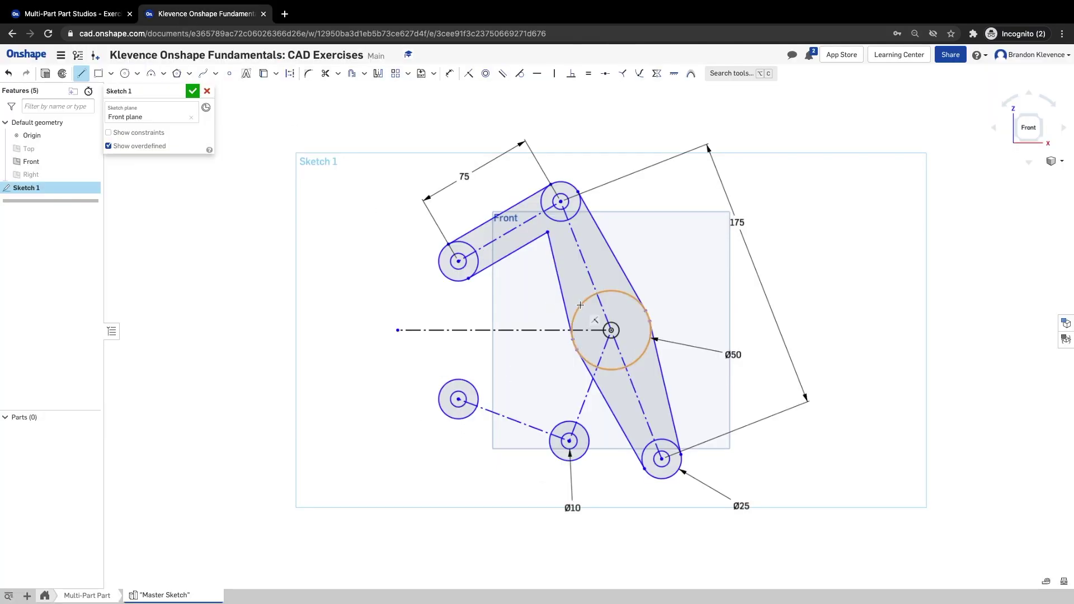
Sketch the small arm outline: inner lines about 62 mm and 55 mm from the 50 mm circle to the lower-left circle, plus two outer lines between the circles
left_click(547, 397)
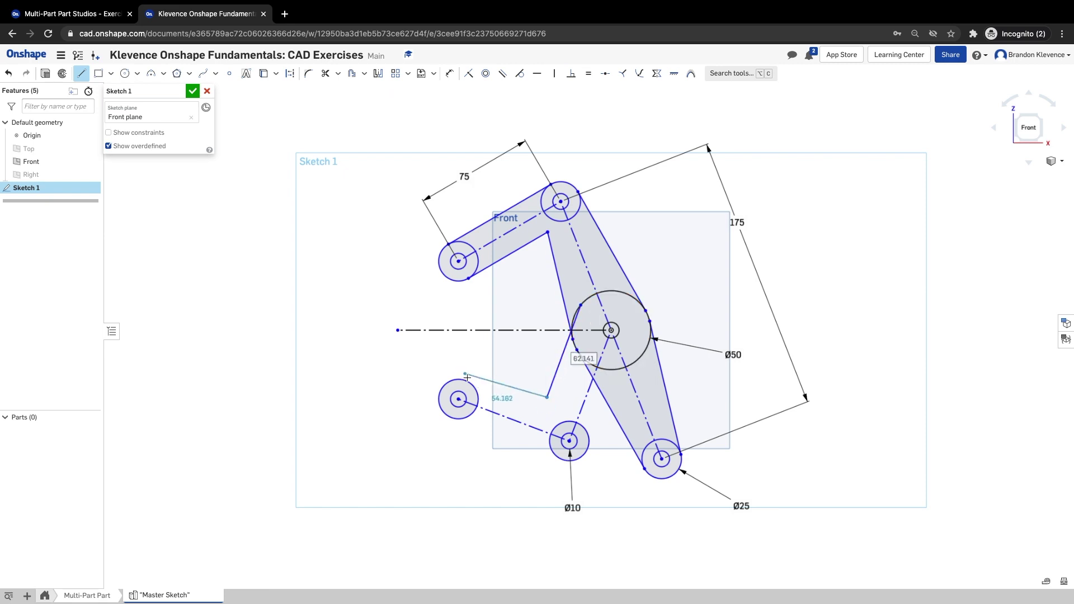
left_click(461, 379)
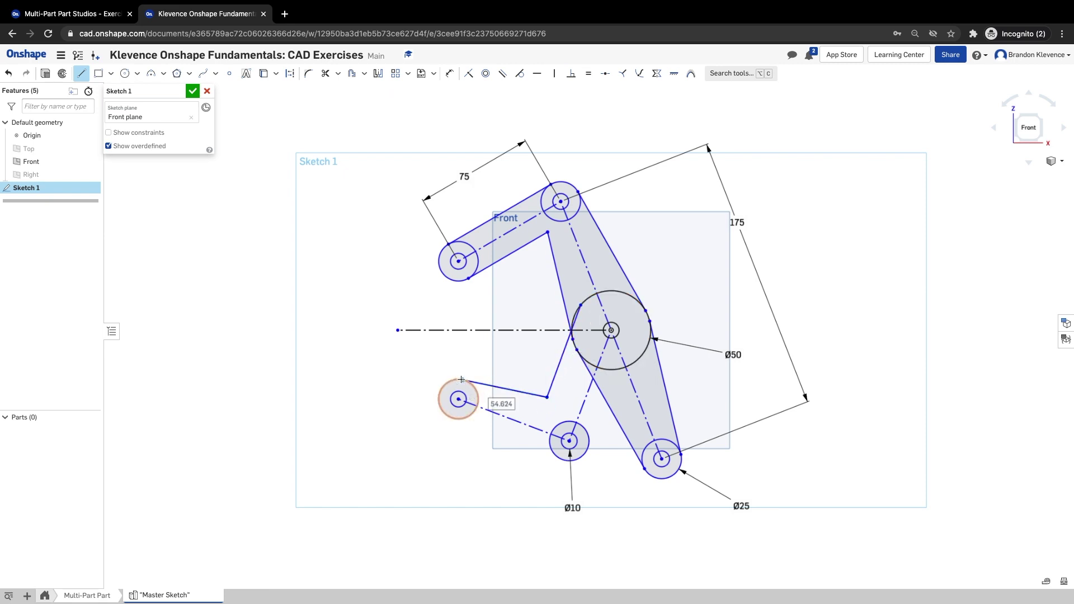
left_click(454, 417)
left_click(562, 460)
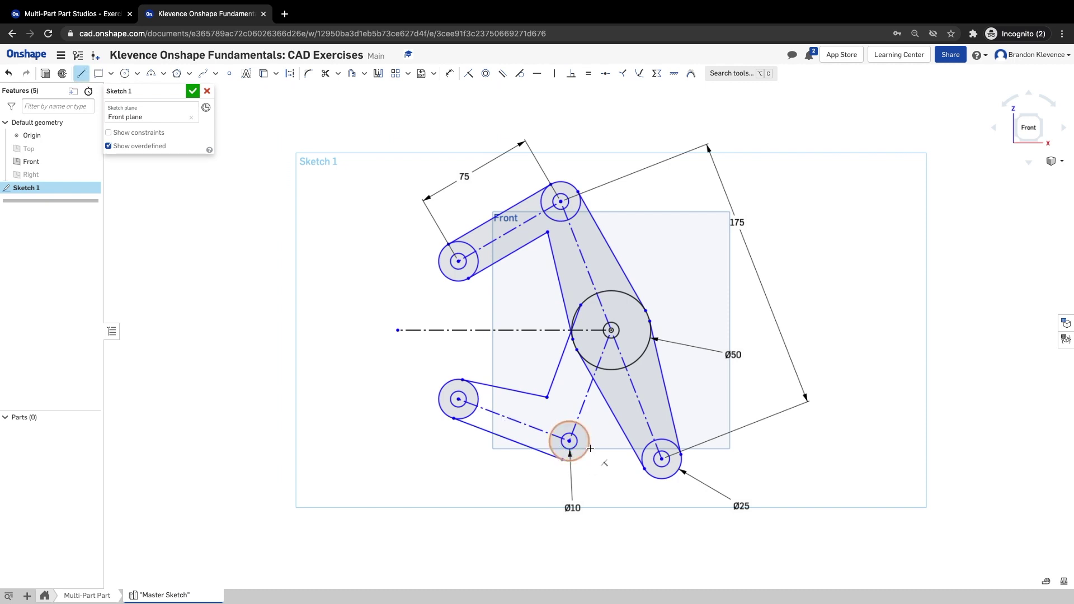
left_click(590, 446)
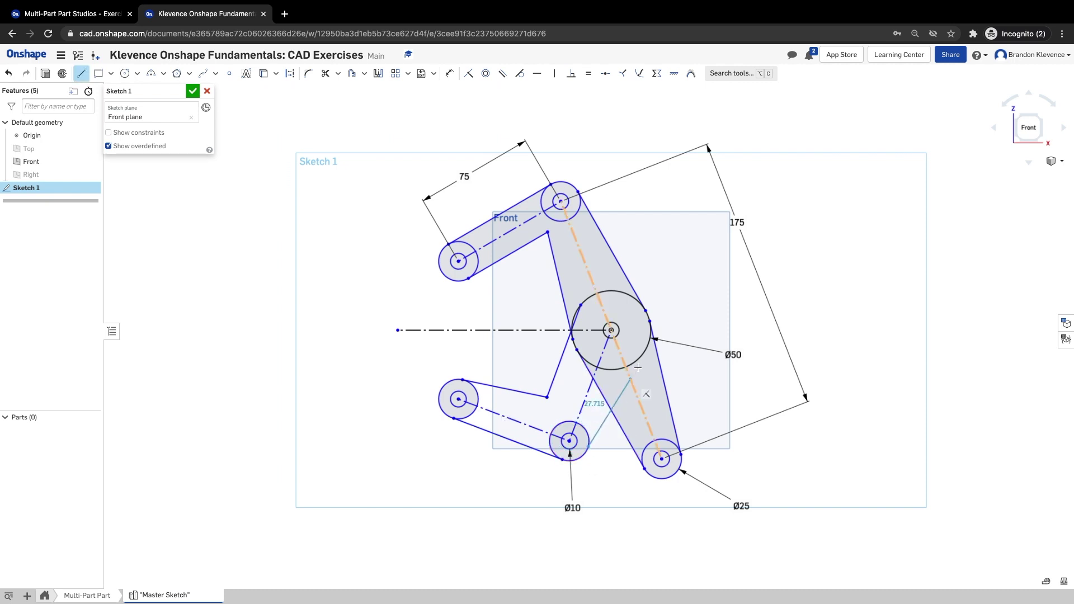
left_click(646, 349)
key("Escape")
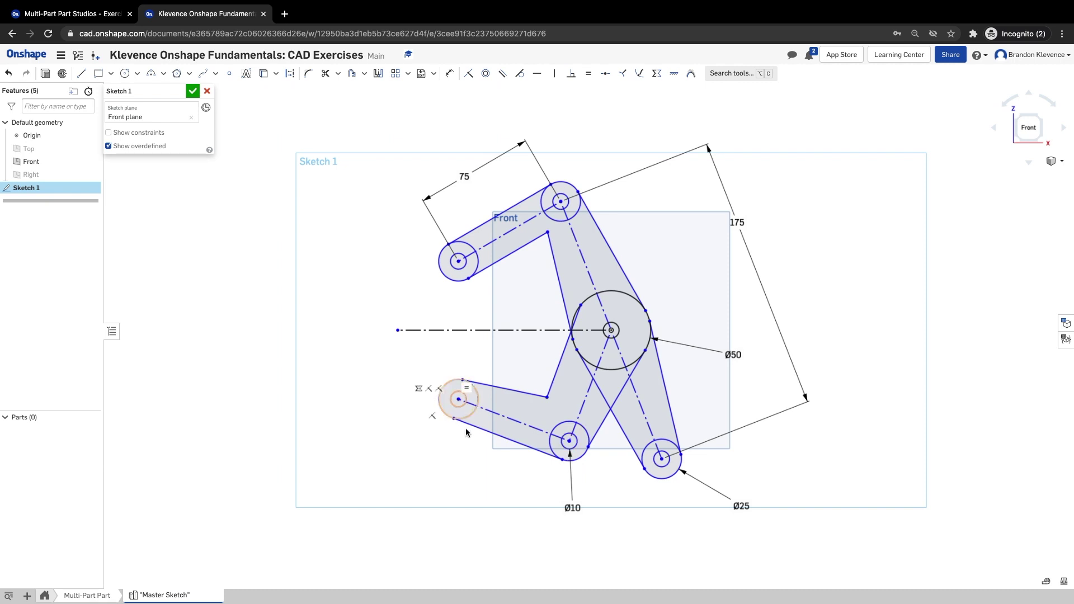
Make the small arm's edge lines tangent to the lower outer circles and the 50 mm circle they connect to
left_click(520, 73)
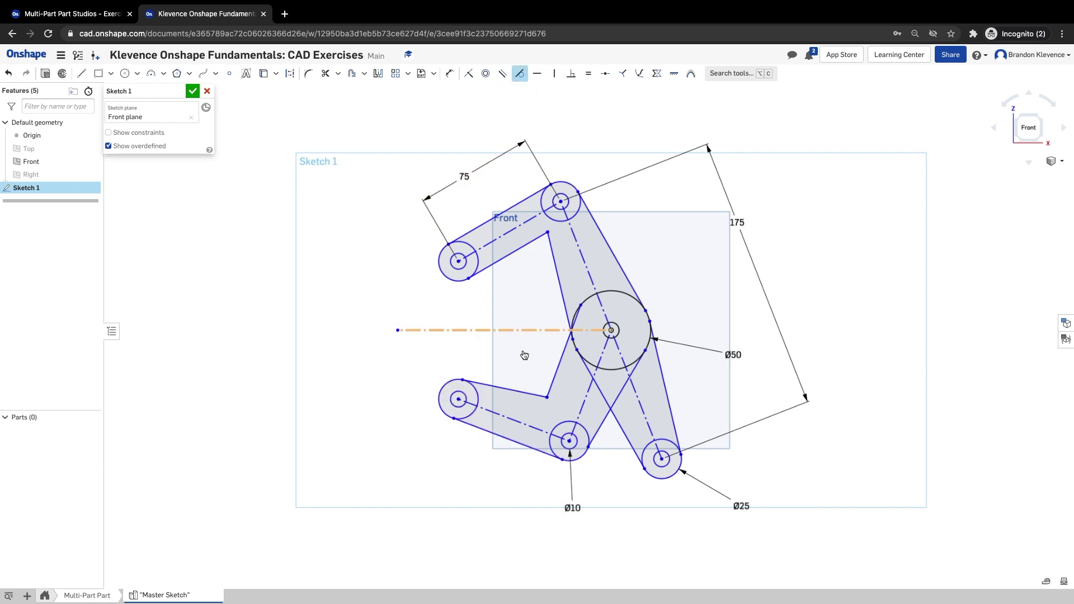
left_click(491, 385)
left_click(595, 432)
left_click(585, 431)
left_click(614, 370)
left_click(561, 362)
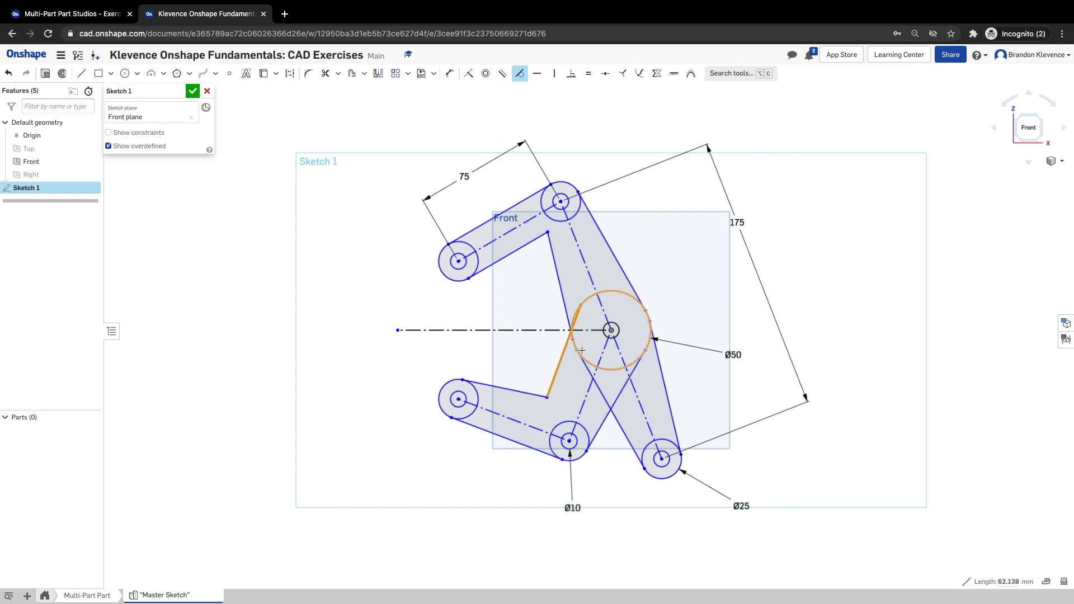
left_click(584, 357)
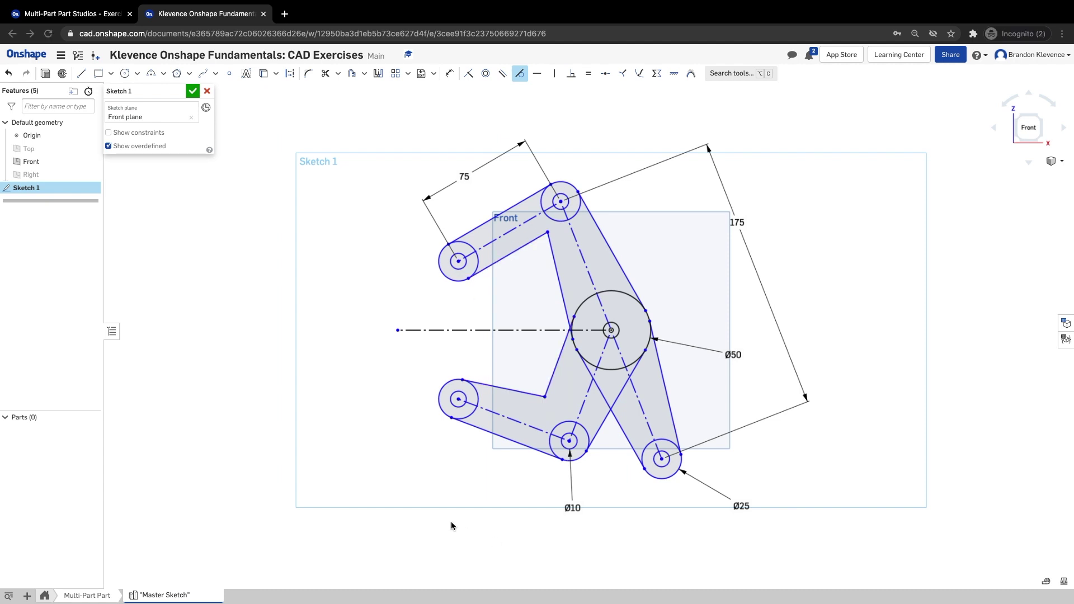
Review Step 8 of the course exercise for the remaining small arm constraints, and return to the sketch
left_click(94, 18)
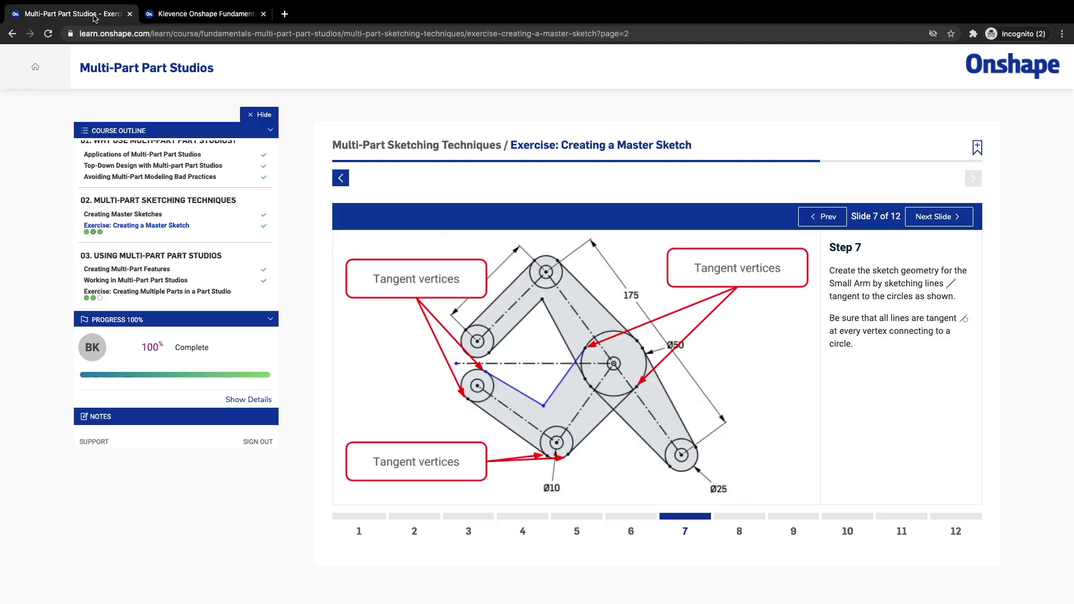
left_click(923, 222)
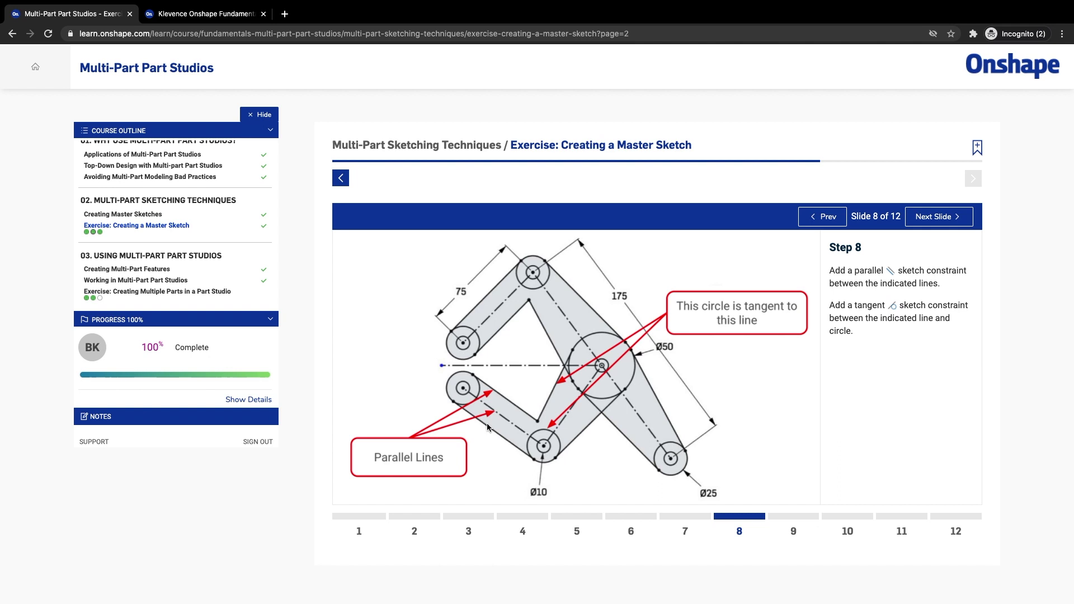
left_click(201, 14)
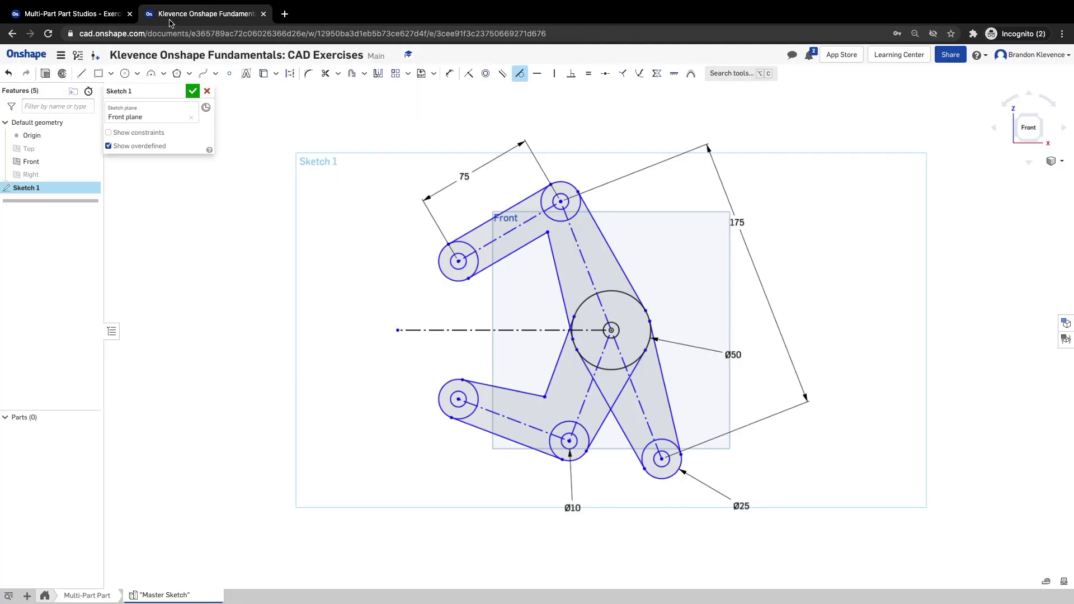
Make the small arm's upper edge line parallel to the construction centreline between its two lower circles
left_click(502, 73)
left_click(513, 411)
left_click(509, 389)
Make the small arm's inner line from the 50 mm circle tangent to the bottom outer circle, and open Step 9 of the course exercise
left_click(519, 73)
left_click(557, 370)
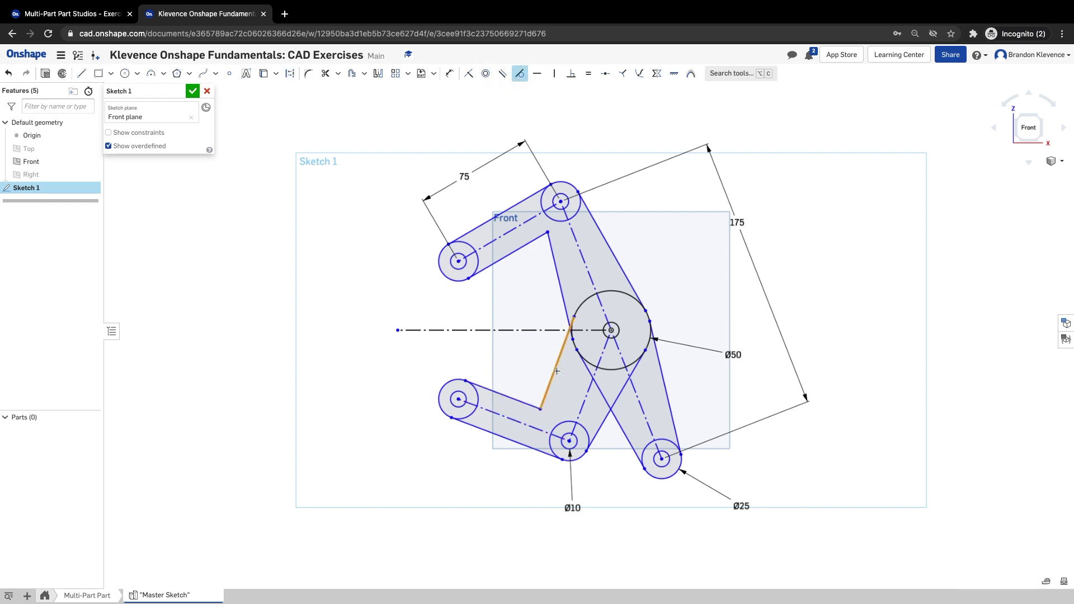
left_click(559, 426)
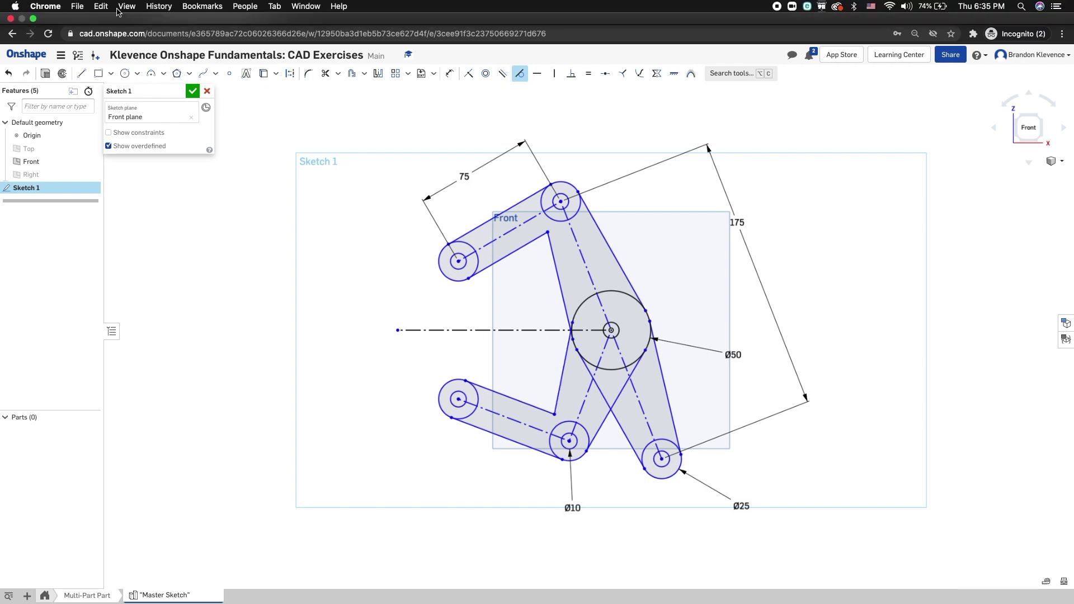
left_click(93, 38)
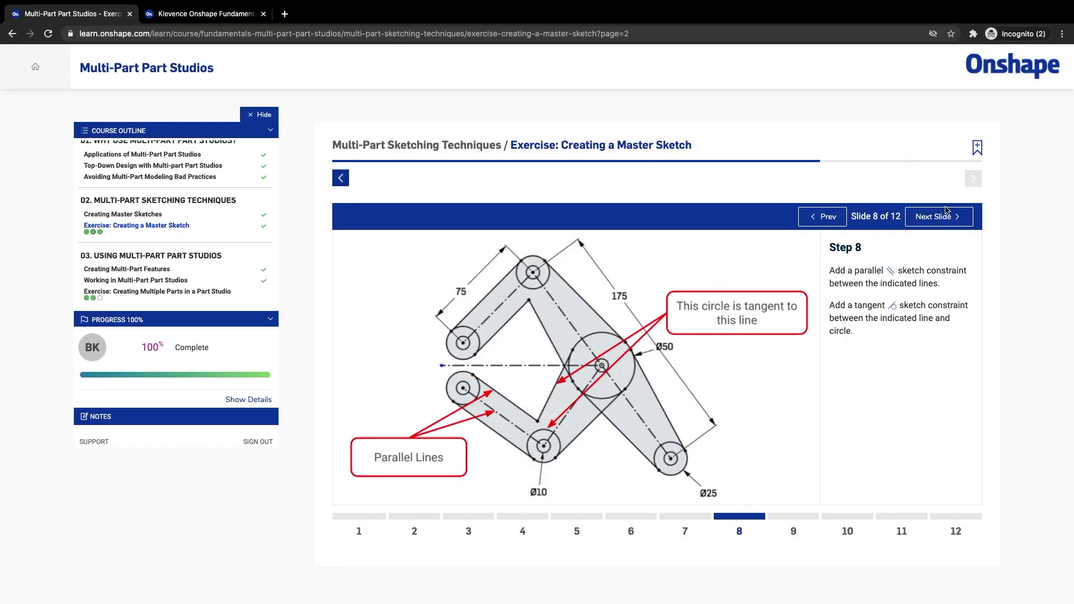
left_click(946, 217)
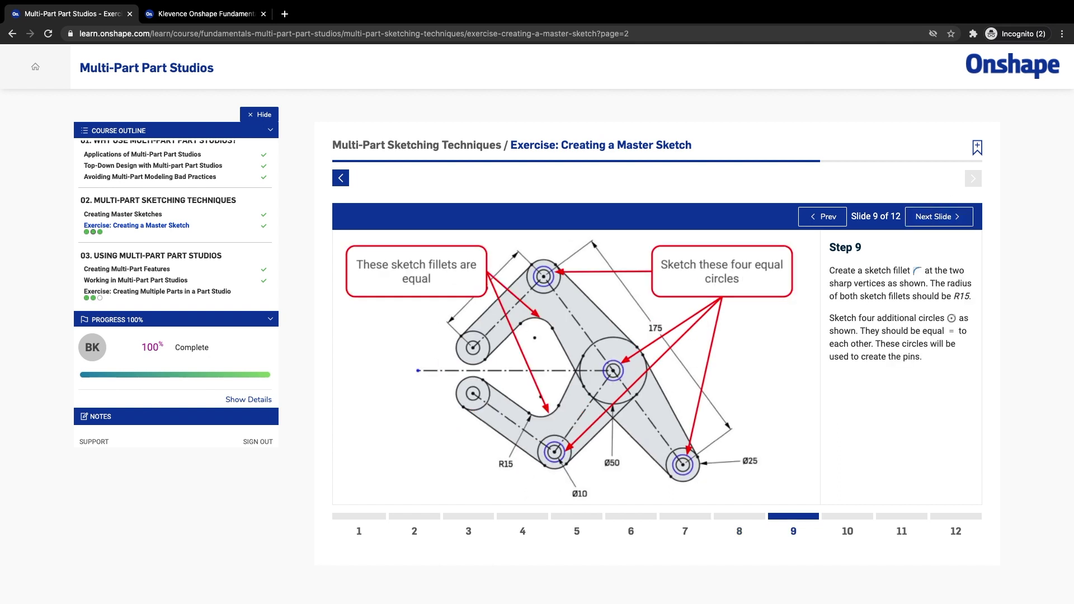